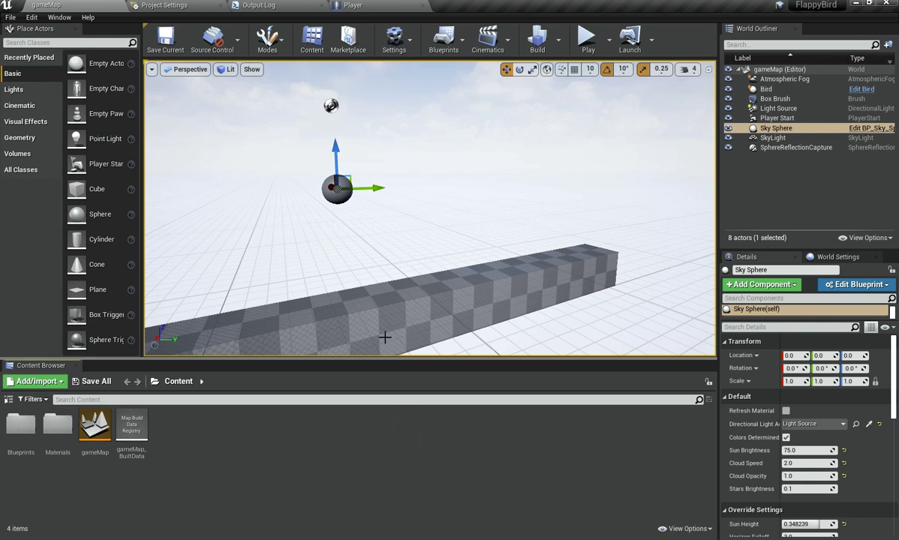
- Create an Actor blueprint class named Obstacle in the Blueprints folder and open it
{"action": "double_click", "coordinate": [10, 431]}
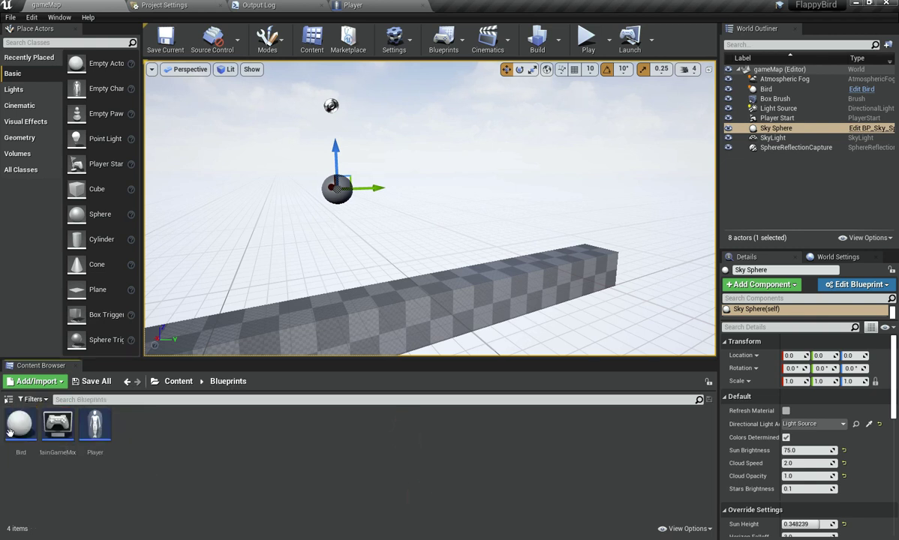
{"action": "right_click", "coordinate": [180, 471]}
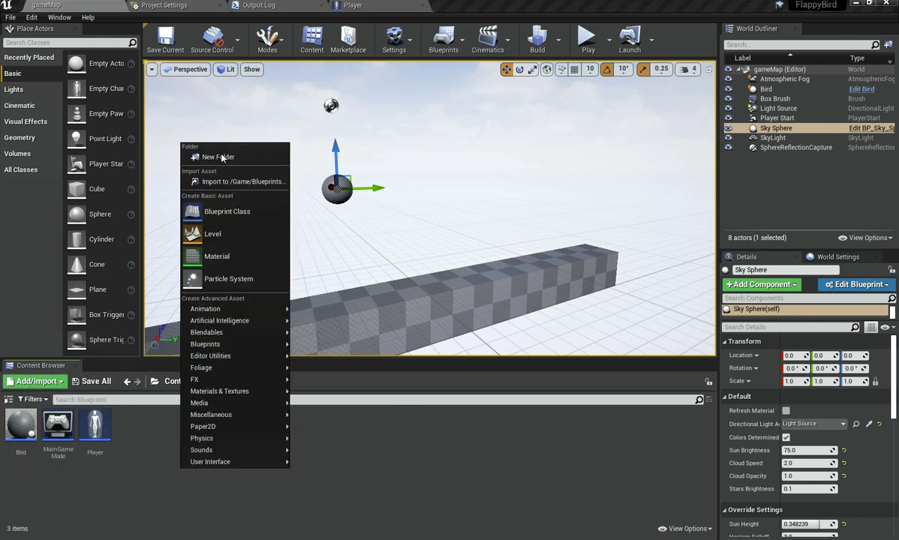
{"action": "left_click", "coordinate": [227, 211]}
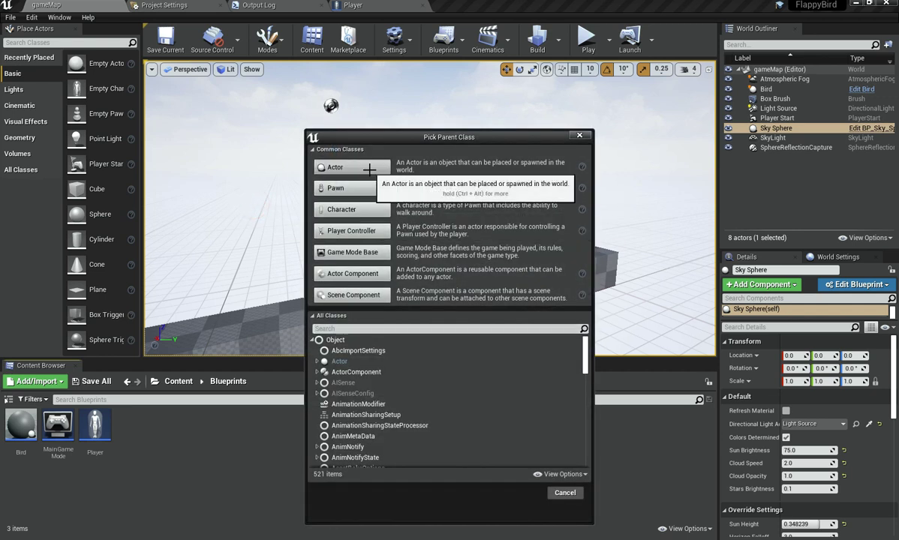
{"action": "left_click", "coordinate": [369, 170]}
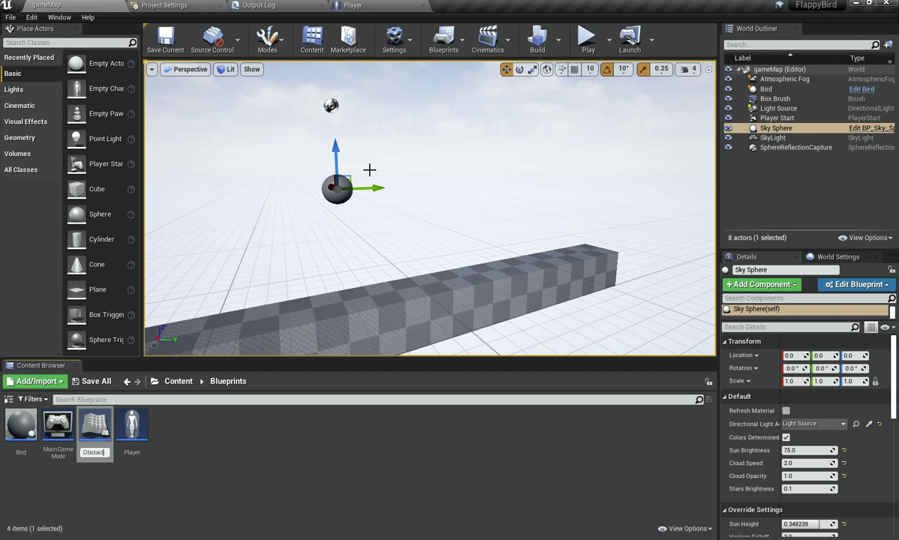
{"action": "key", "text": "Return"}
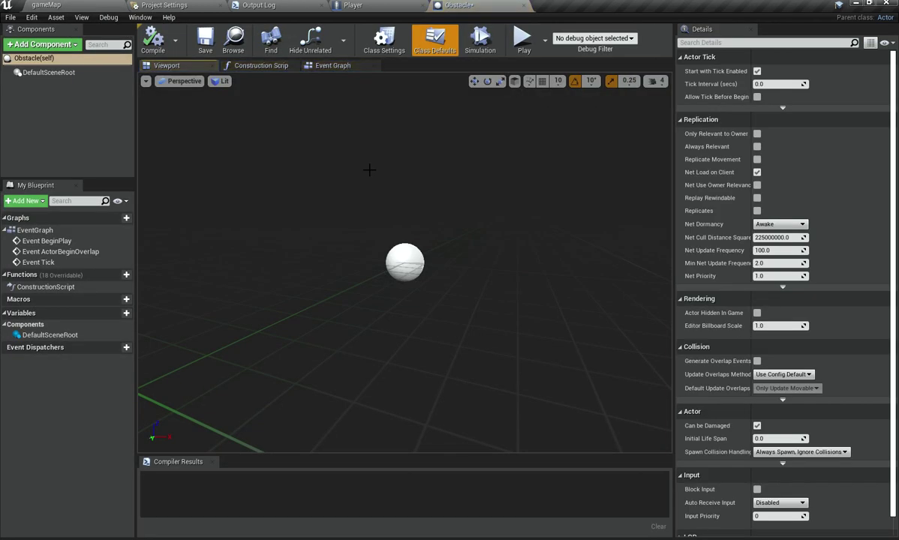
- Place an Obstacle actor in the gameMap level and set its location to X 0, Y 700, Z 0
{"action": "left_click", "coordinate": [45, 4]}
{"action": "double_click", "coordinate": [94, 425]}
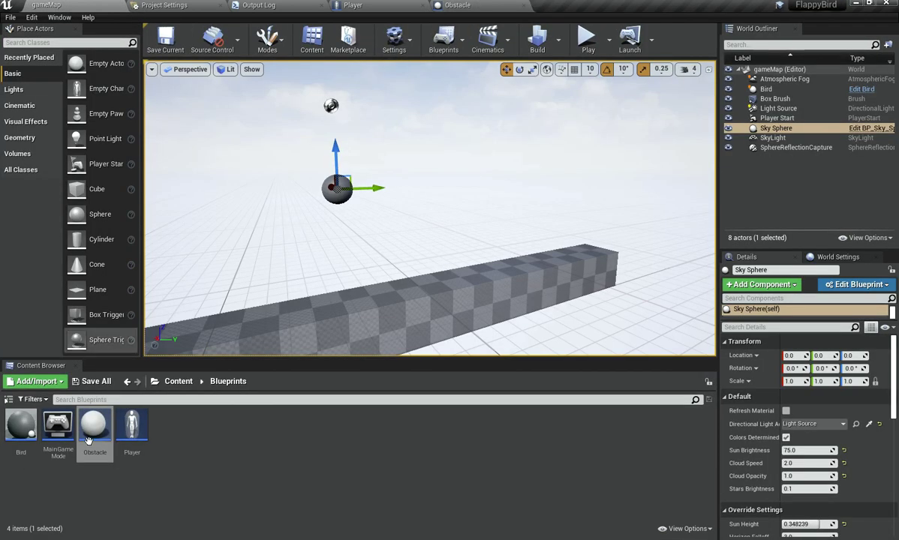
{"action": "left_click_drag", "start_coordinate": [88, 440], "coordinate": [448, 276]}
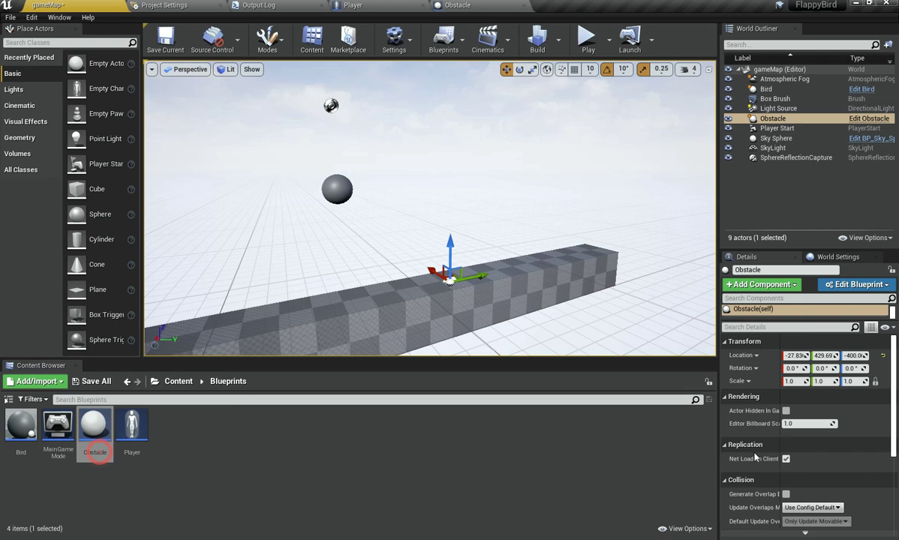
{"action": "left_click", "coordinate": [883, 357]}
{"action": "left_click_drag", "start_coordinate": [379, 189], "coordinate": [545, 184]}
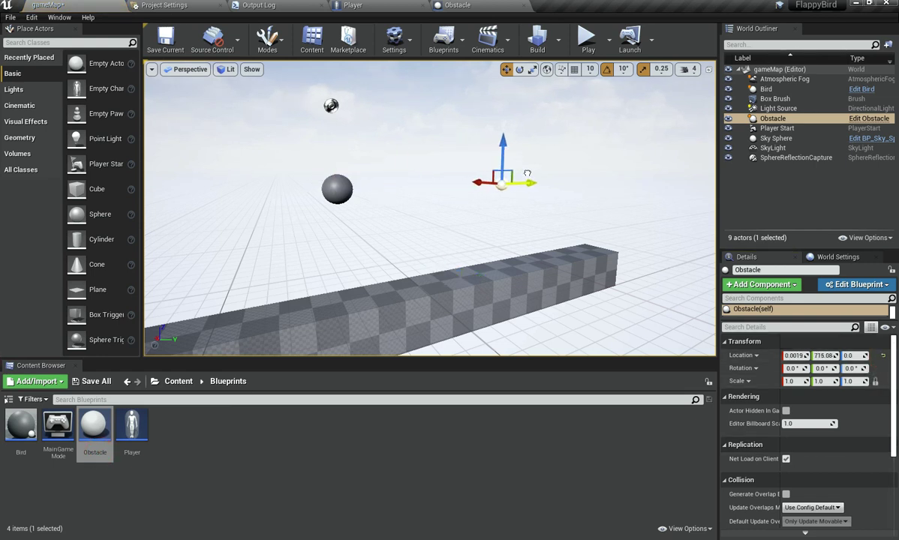
{"action": "left_click", "coordinate": [795, 355]}
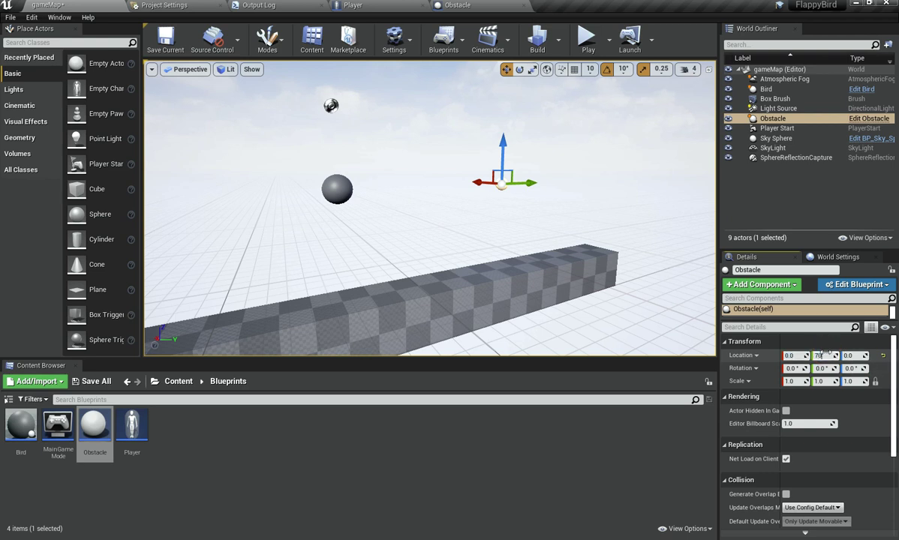
{"action": "left_click", "coordinate": [456, 5]}
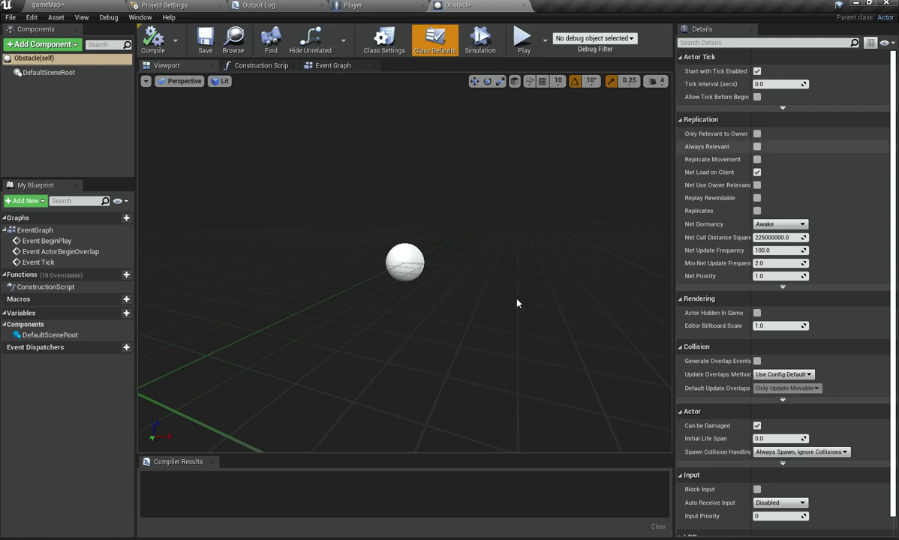
{"action": "left_click", "coordinate": [102, 7]}
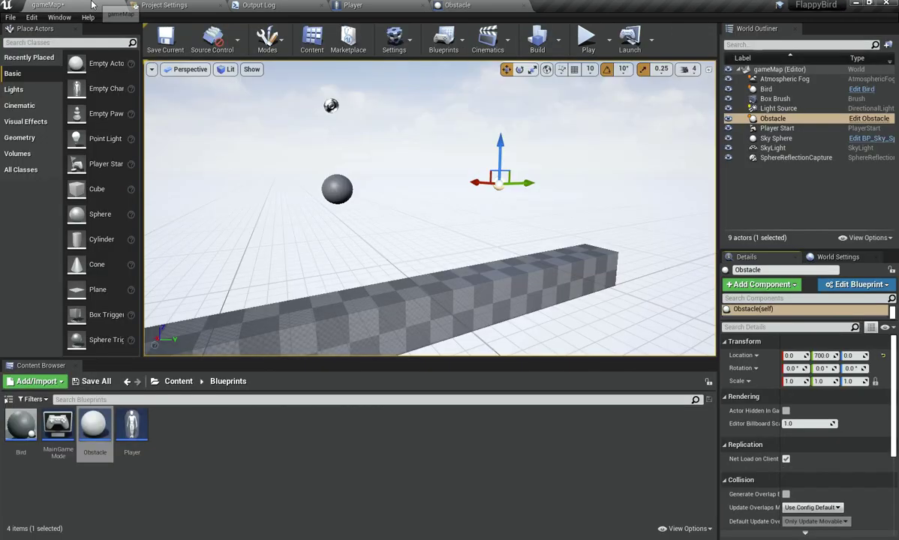
- Add a Cube component to the Obstacle blueprint and check the placed obstacle in the level
{"action": "left_click", "coordinate": [457, 5]}
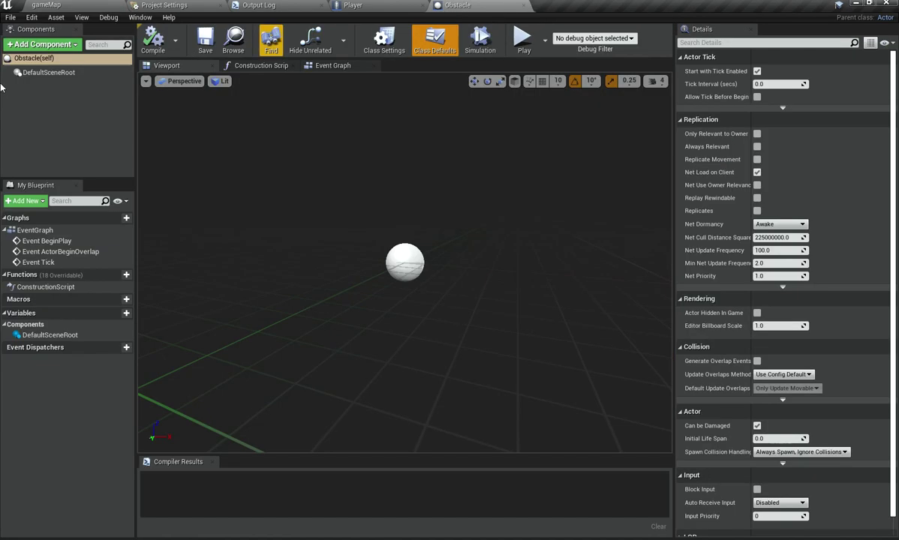
{"action": "left_click", "coordinate": [42, 44]}
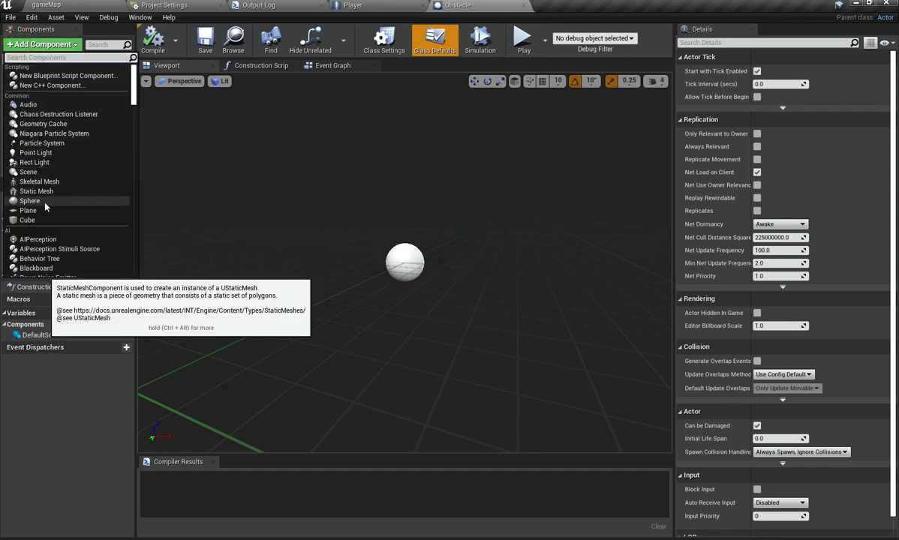
{"action": "left_click", "coordinate": [30, 219]}
{"action": "left_click", "coordinate": [58, 132]}
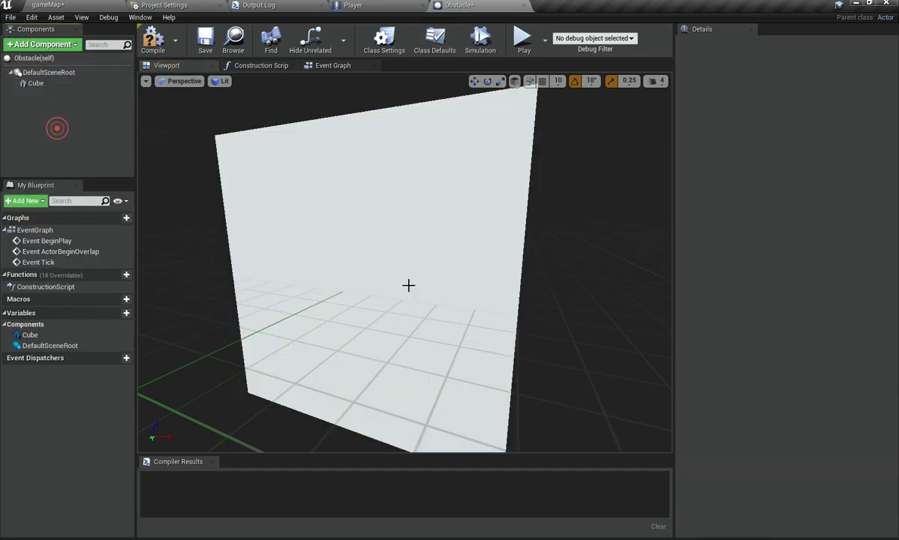
{"action": "left_click", "coordinate": [47, 5]}
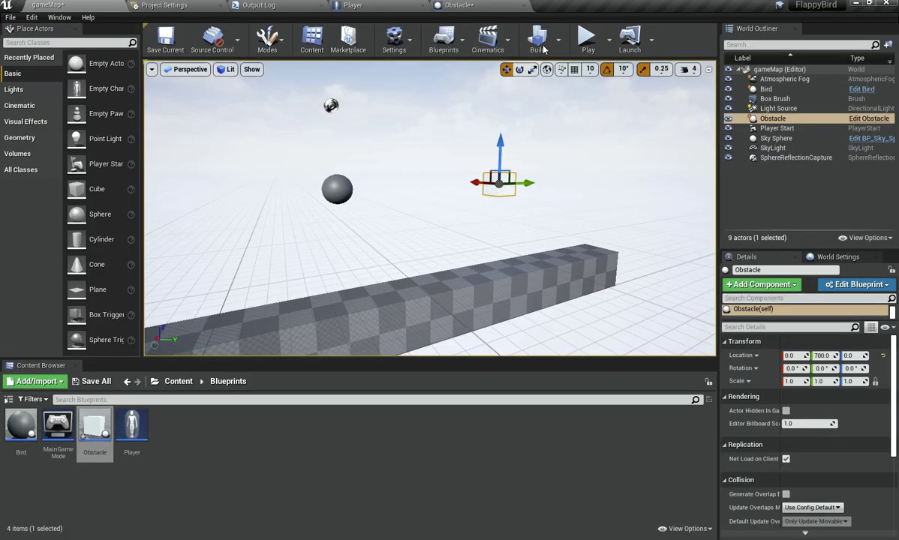
- Set the Cube component's scale to 2 on all three axes in the Obstacle blueprint
{"action": "left_click", "coordinate": [459, 5]}
{"action": "left_click", "coordinate": [53, 84]}
{"action": "left_click", "coordinate": [54, 83]}
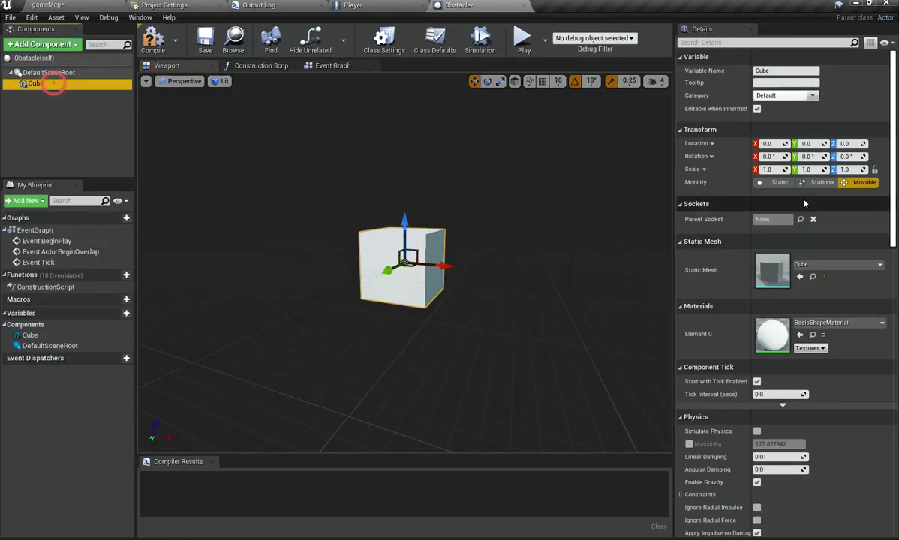
{"action": "left_click", "coordinate": [777, 169]}
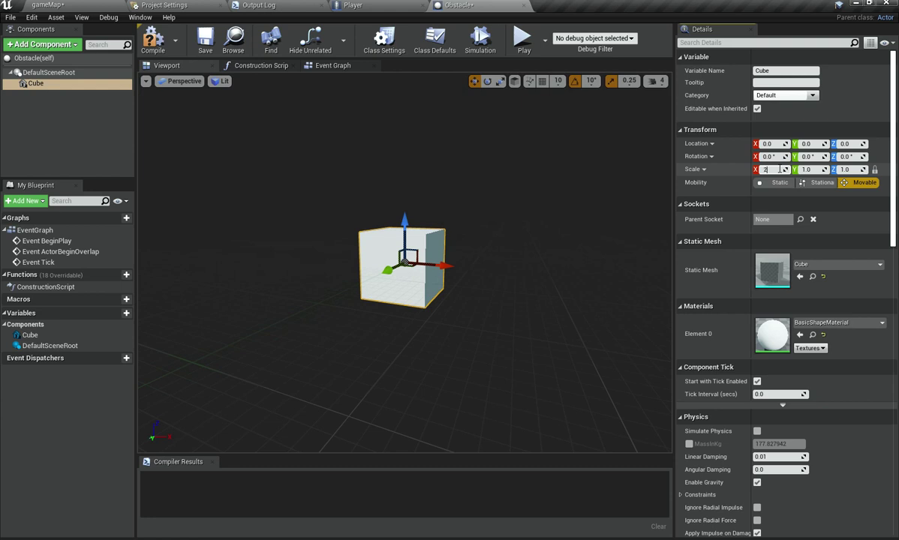
{"action": "type", "text": "2"}
{"action": "key", "text": "Return"}
- Play-test the level and examine the scaled obstacle's size relative to the bird
{"action": "left_click", "coordinate": [45, 5]}
{"action": "mouse_move", "coordinate": [591, 189]}
{"action": "left_mouse_down"}
{"action": "mouse_move", "coordinate": [630, 188]}
{"action": "mouse_move", "coordinate": [590, 190]}
{"action": "left_mouse_up"}
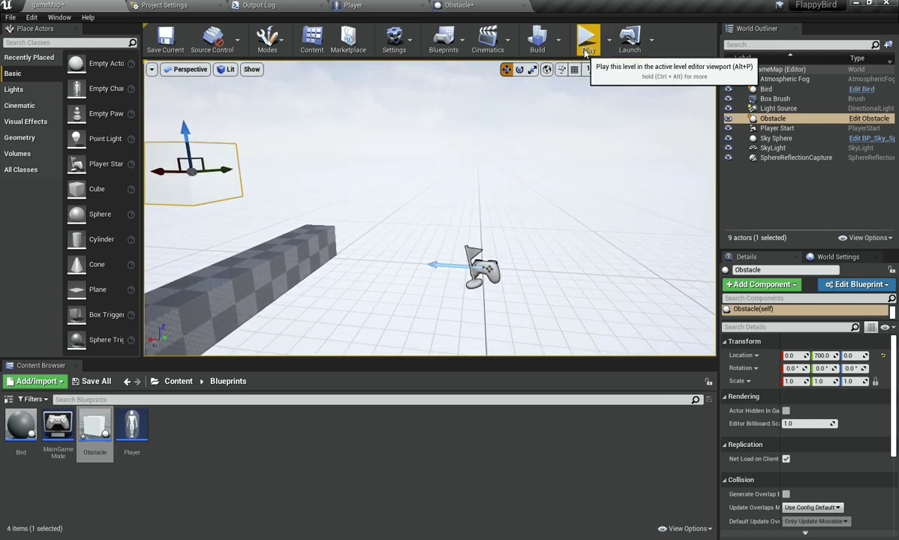
{"action": "key", "text": "Escape"}
{"action": "left_click", "coordinate": [579, 165]}
{"action": "left_click", "coordinate": [510, 458]}
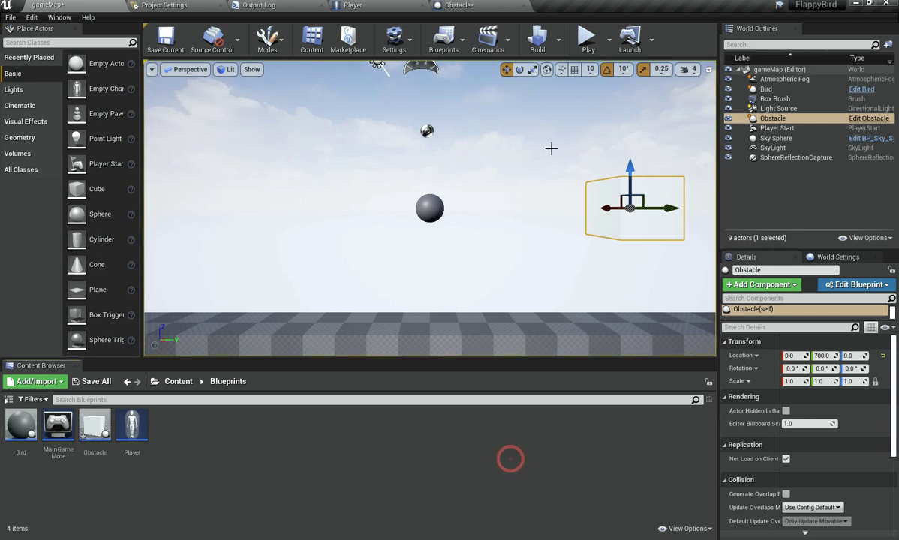
- Try raising the Cube component freely along Z in the Obstacle blueprint, and undo the move
{"action": "left_click", "coordinate": [473, 6]}
{"action": "scroll", "coordinate": [407, 254], "scroll_direction": "down", "scroll_amount": 3}
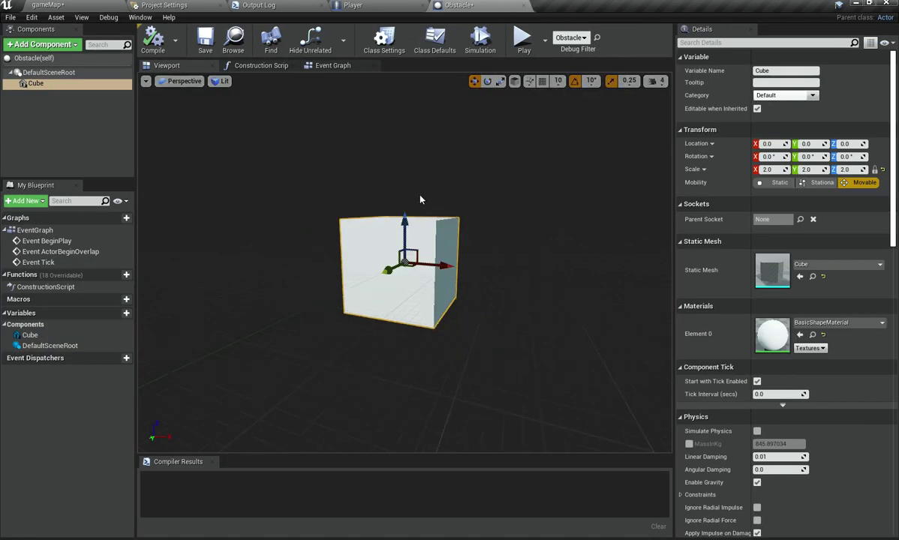
{"action": "left_click_drag", "start_coordinate": [402, 217], "coordinate": [402, 169]}
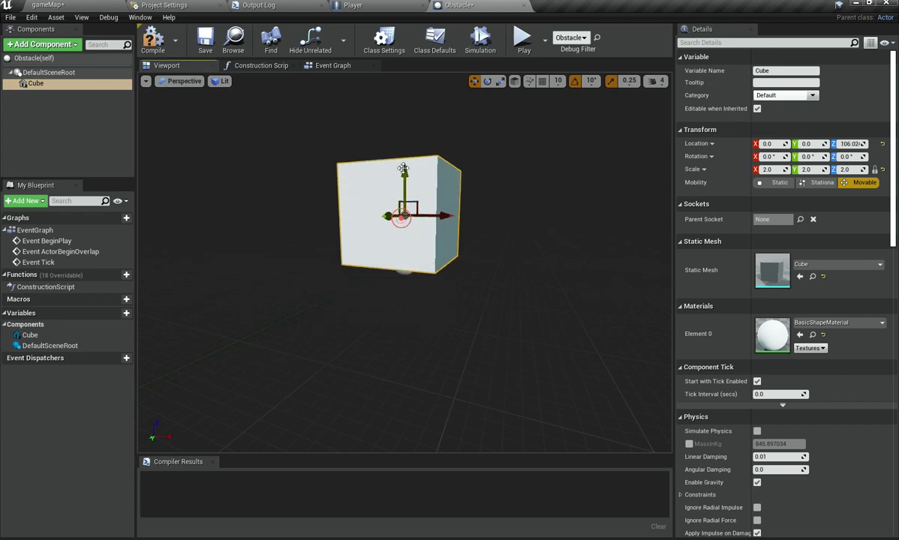
{"action": "key", "text": "ctrl+z"}
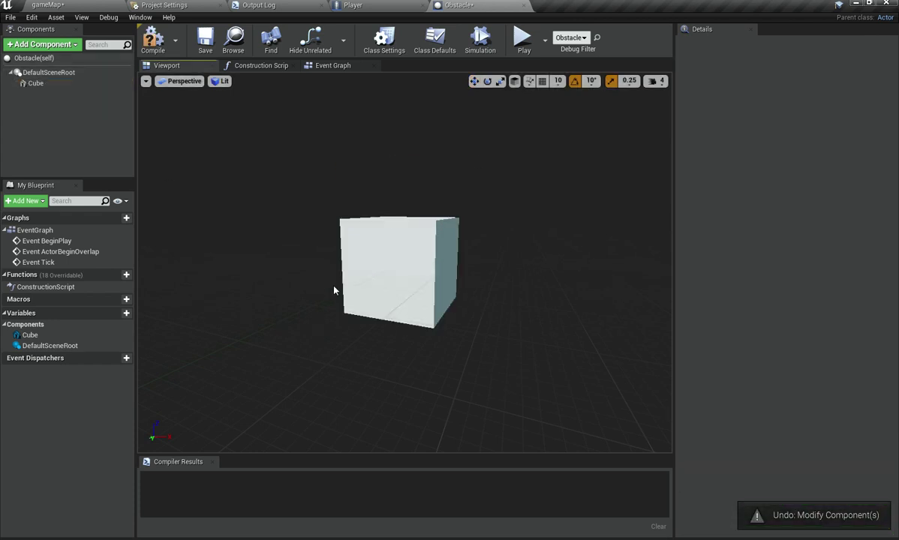
{"action": "left_click", "coordinate": [384, 246]}
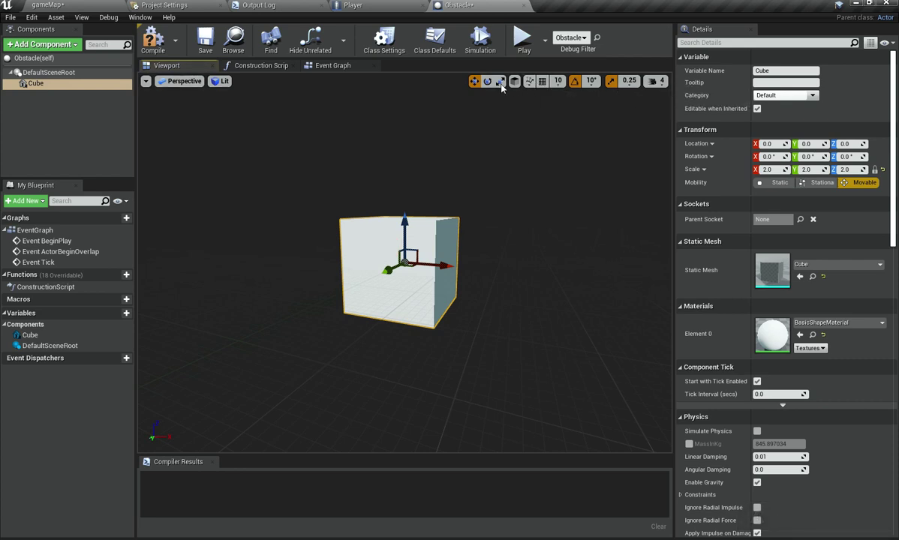
- Enable grid snapping with a size of 50, raise the Cube component to Z 200, and check it in the level
{"action": "left_click", "coordinate": [529, 81]}
{"action": "left_click_drag", "start_coordinate": [403, 217], "coordinate": [402, 188]}
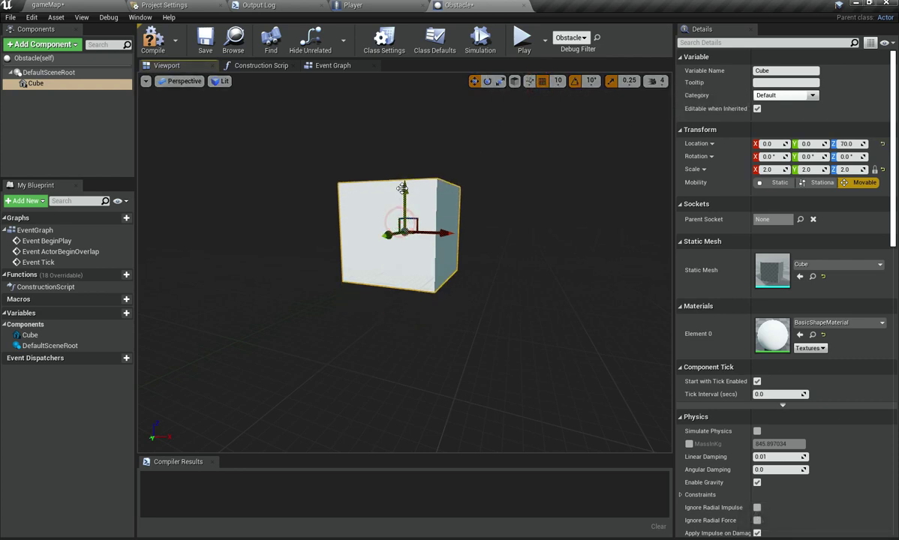
{"action": "key", "text": "ctrl+z"}
{"action": "left_click", "coordinate": [399, 235]}
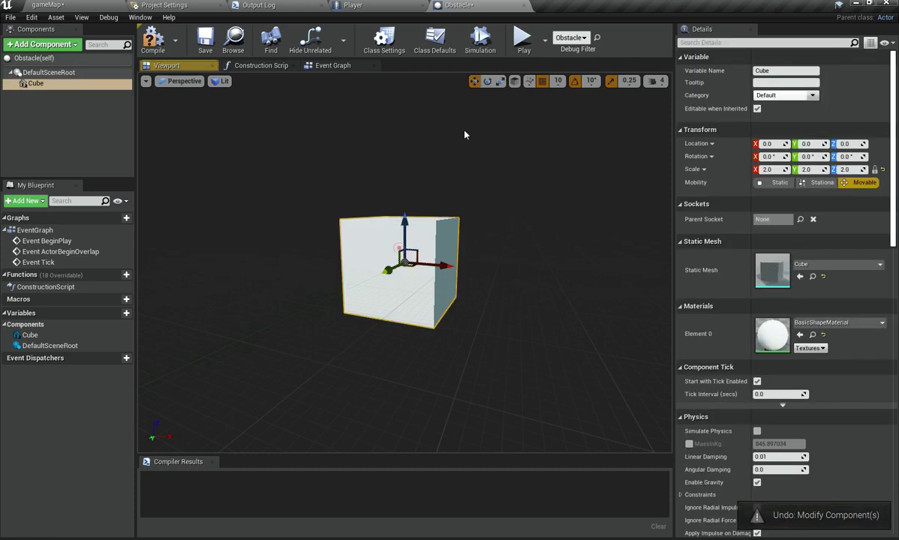
{"action": "left_click", "coordinate": [557, 81]}
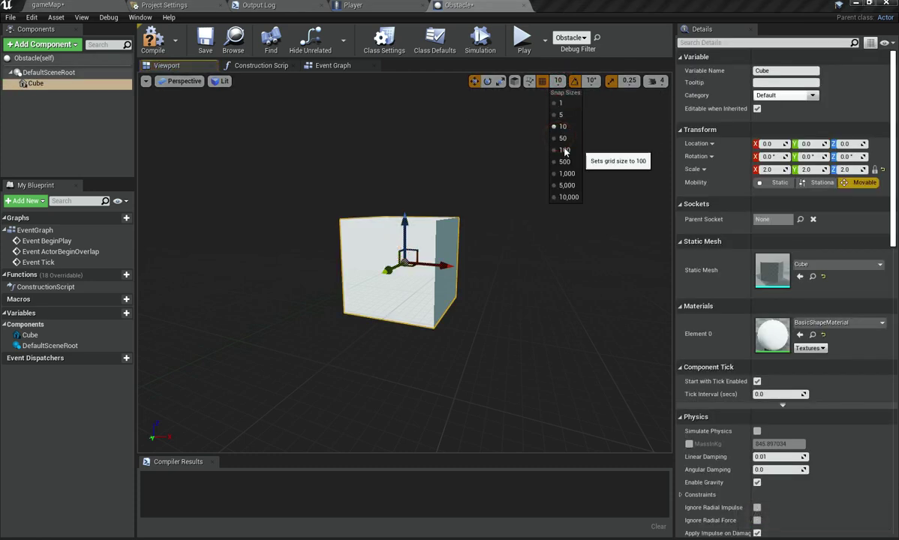
{"action": "left_click", "coordinate": [563, 138]}
{"action": "left_click_drag", "start_coordinate": [406, 222], "coordinate": [409, 138]}
{"action": "left_click", "coordinate": [47, 5]}
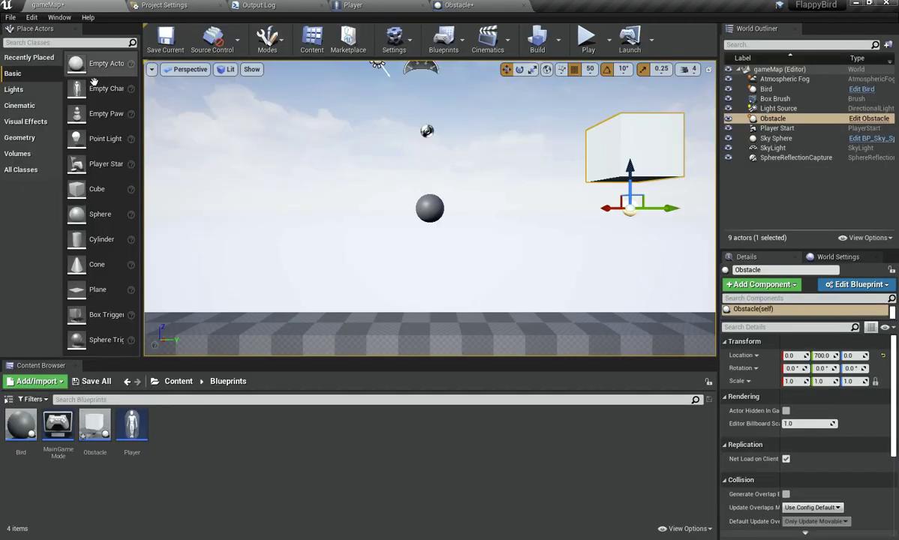
- Duplicate the Cube component in the Obstacle blueprint and reset the copy's location to 0, 0, 0
{"action": "left_click", "coordinate": [480, 5]}
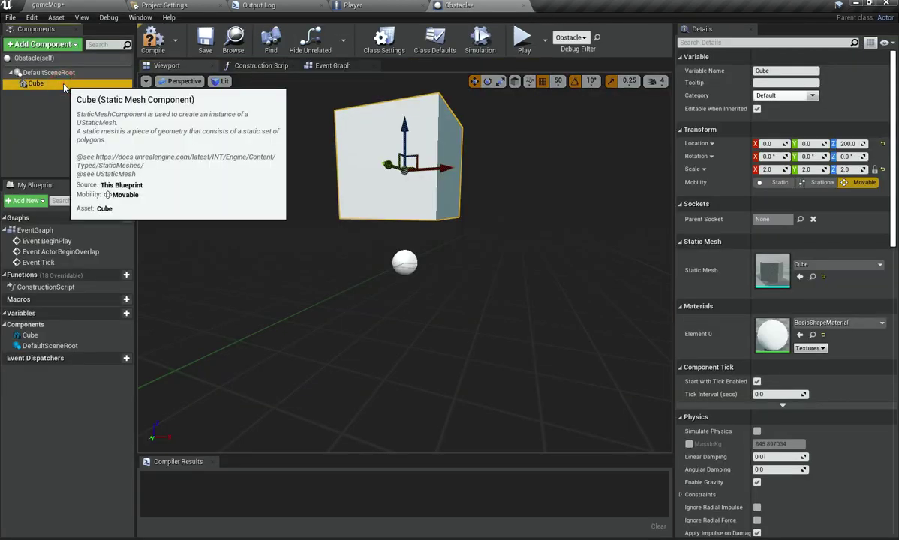
{"action": "key", "text": "ctrl+w"}
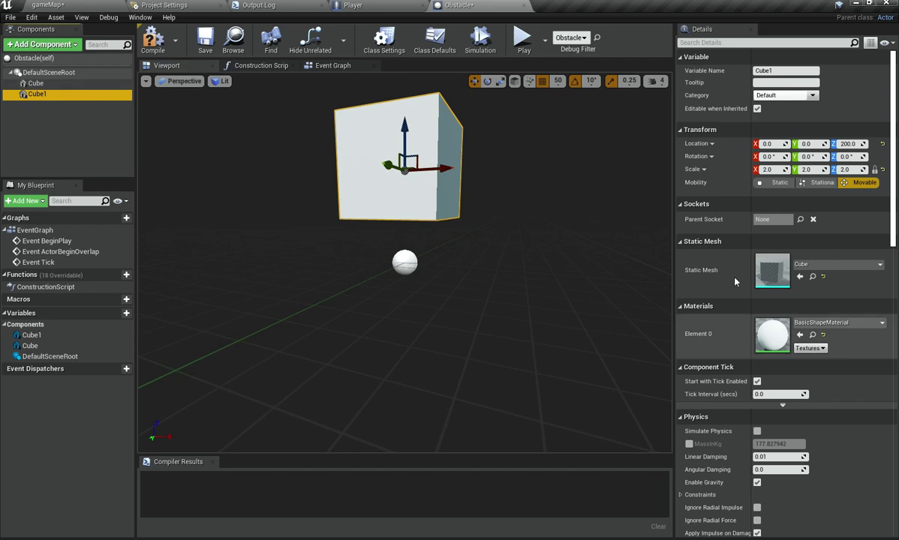
{"action": "left_click", "coordinate": [883, 146]}
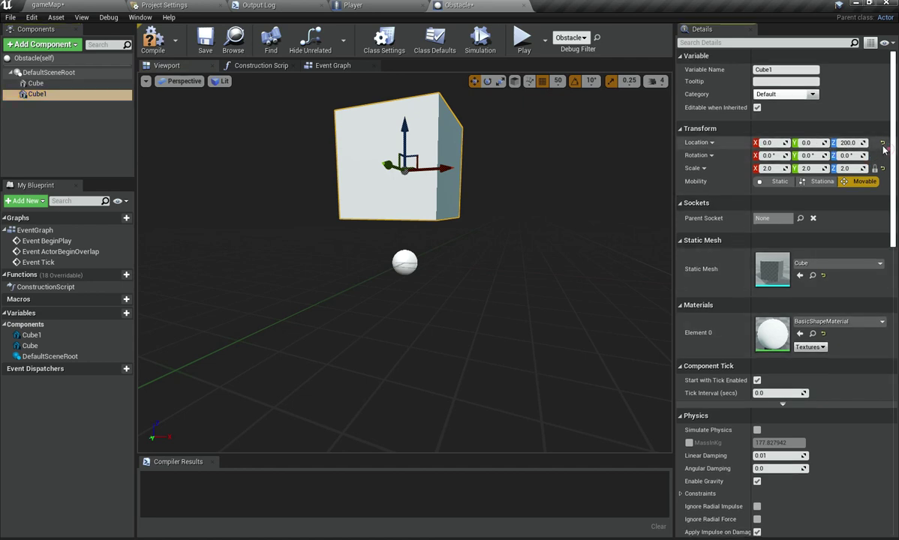
{"action": "left_click", "coordinate": [883, 143]}
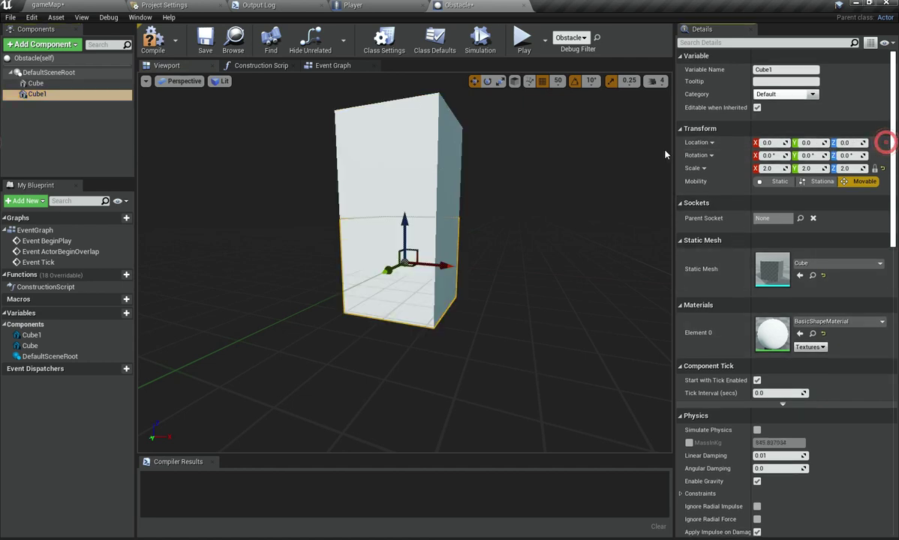
- Compare the transform values of the upper and lower cubes in the Obstacle blueprint
{"action": "left_click", "coordinate": [369, 166]}
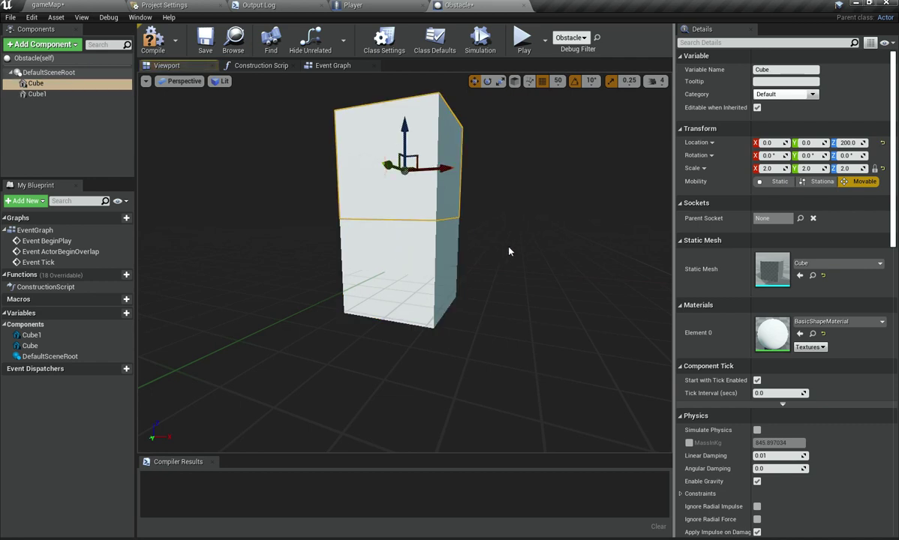
{"action": "scroll", "coordinate": [375, 188], "scroll_direction": "down", "scroll_amount": 2}
{"action": "left_click", "coordinate": [414, 256]}
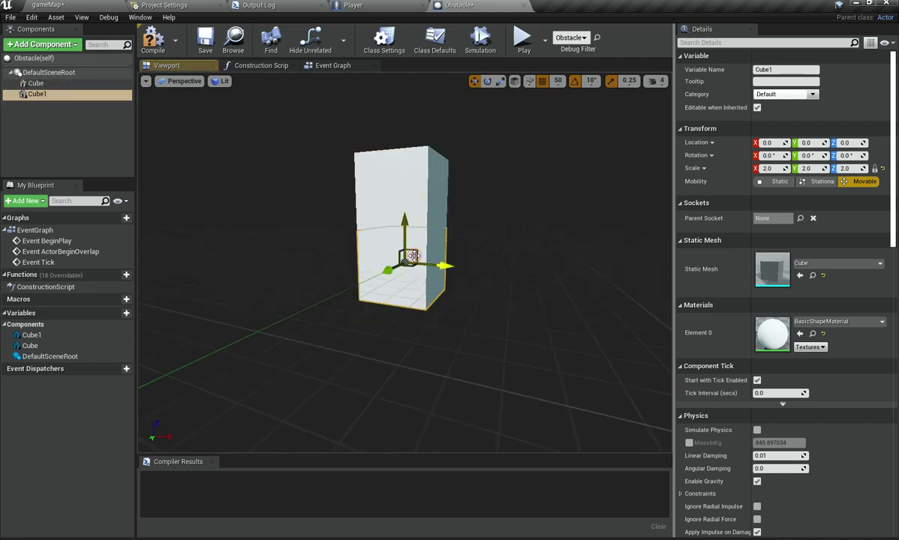
{"action": "left_click", "coordinate": [771, 132]}
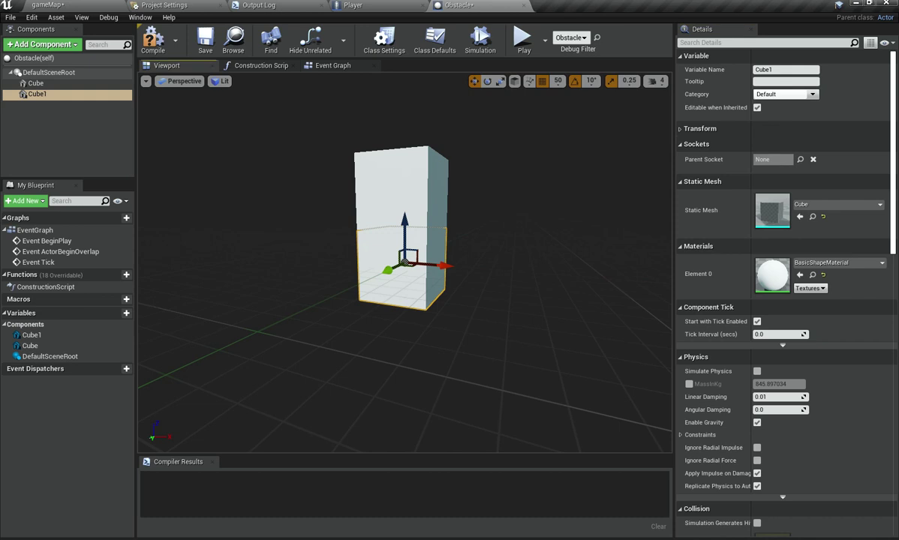
{"action": "left_click", "coordinate": [372, 184]}
{"action": "left_click", "coordinate": [681, 129]}
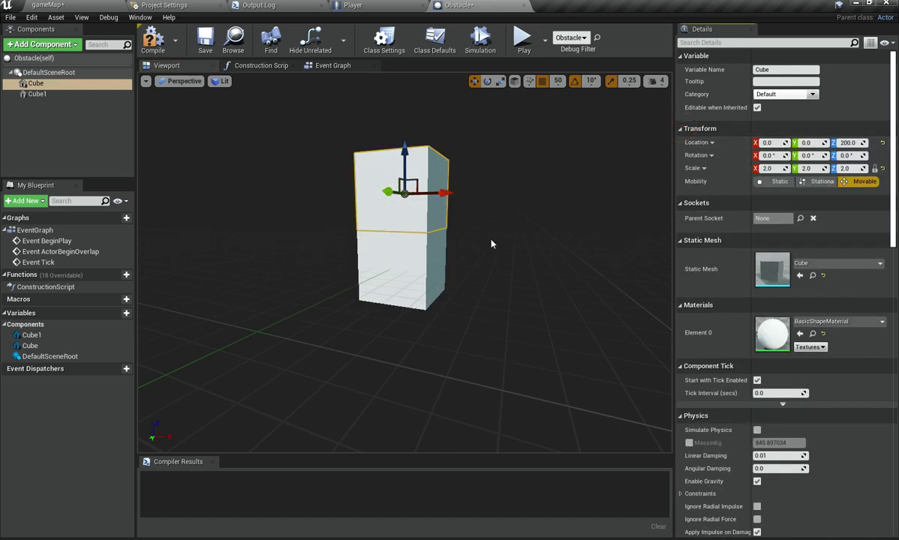
- Lower the Cube1 component in the Obstacle blueprint to Z -200 and check the gap in the level
{"action": "left_click", "coordinate": [379, 276]}
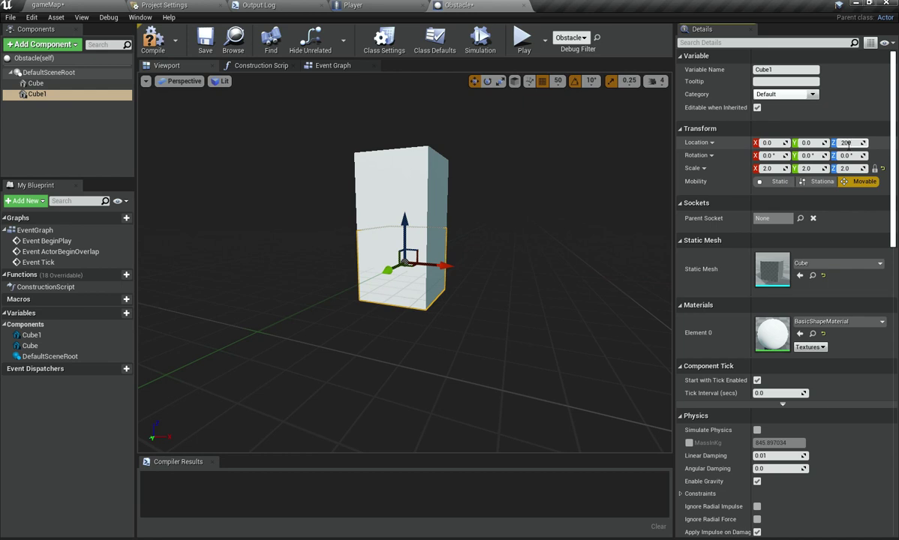
{"action": "key", "text": "Return"}
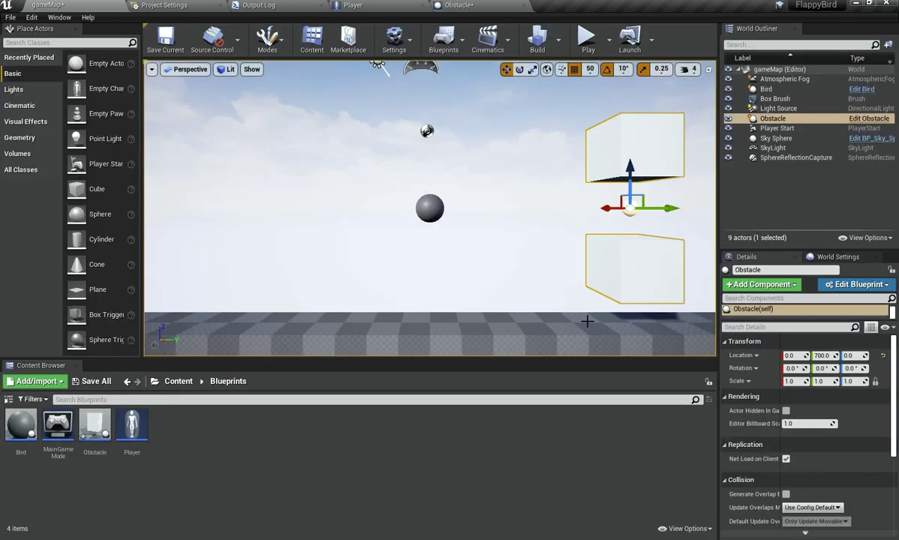
{"action": "left_click", "coordinate": [600, 464]}
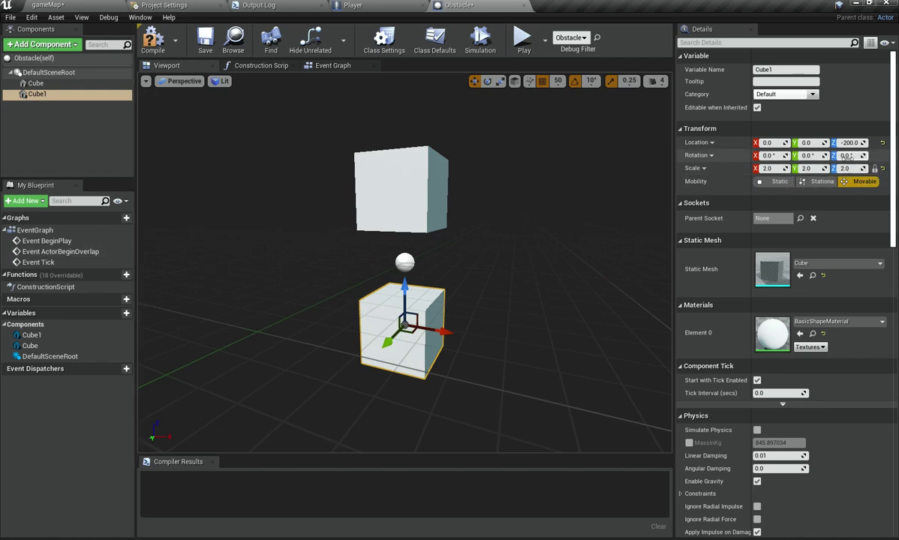
- Unlock proportional scaling for the upper Cube component and set its Z scale to 4
{"action": "left_click_drag", "start_coordinate": [848, 168], "coordinate": [853, 169]}
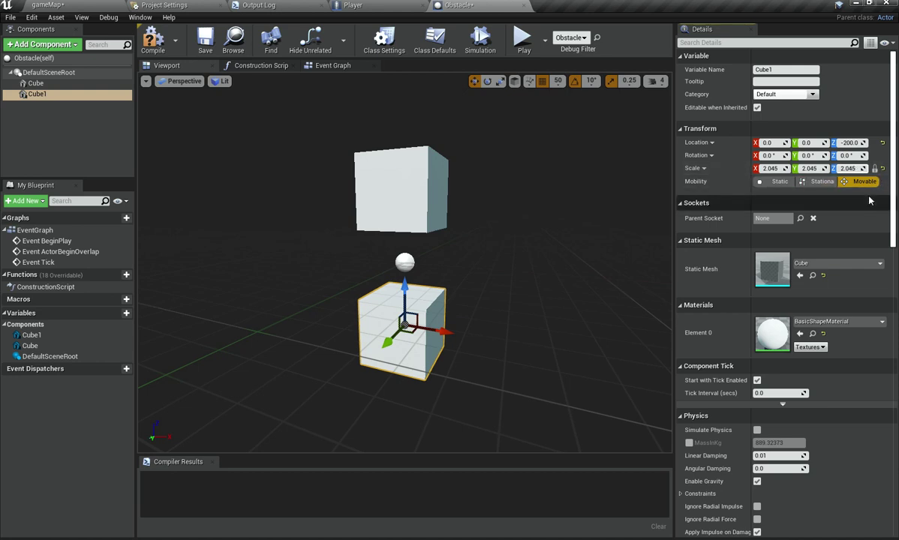
{"action": "key", "text": "ctrl+z"}
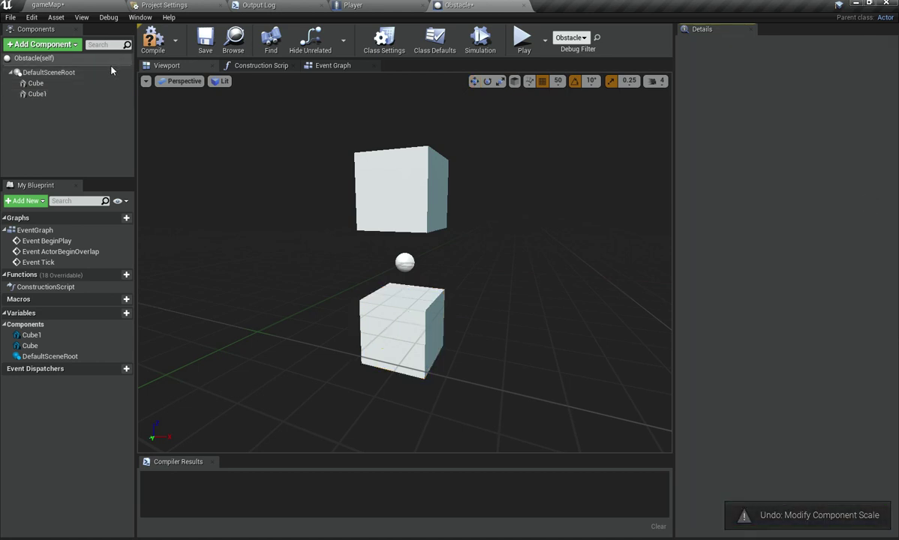
{"action": "left_click", "coordinate": [98, 84]}
{"action": "left_click", "coordinate": [875, 170]}
{"action": "left_click_drag", "start_coordinate": [850, 168], "coordinate": [872, 168]}
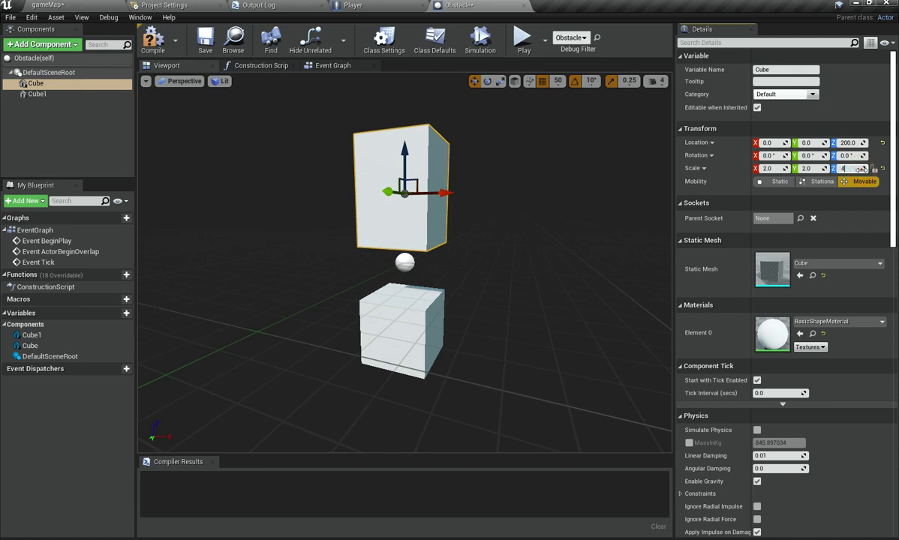
{"action": "type", "text": "4"}
{"action": "key", "text": "Return"}
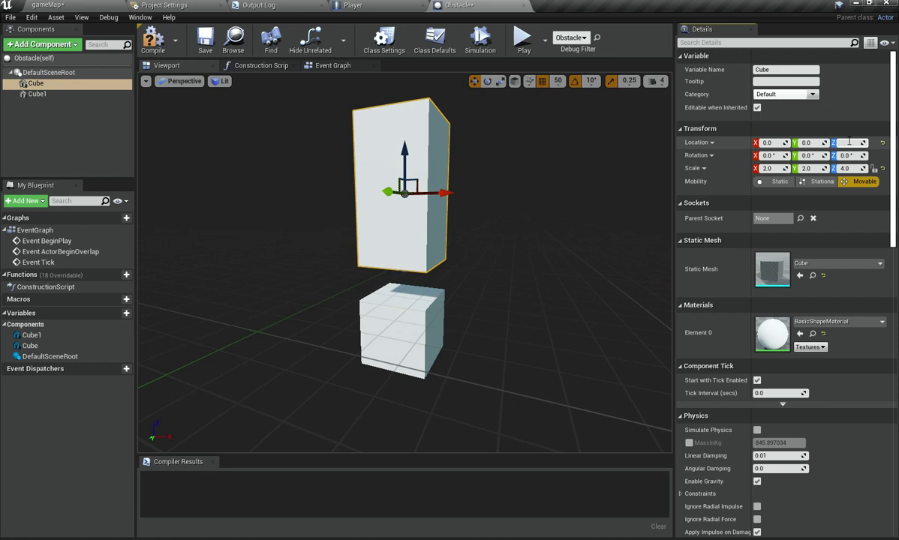
- Set the upper Cube component's Z location to 400 and check the obstacle's height in the level
{"action": "left_click", "coordinate": [849, 143]}
{"action": "type", "text": "400"}
{"action": "key", "text": "Return"}
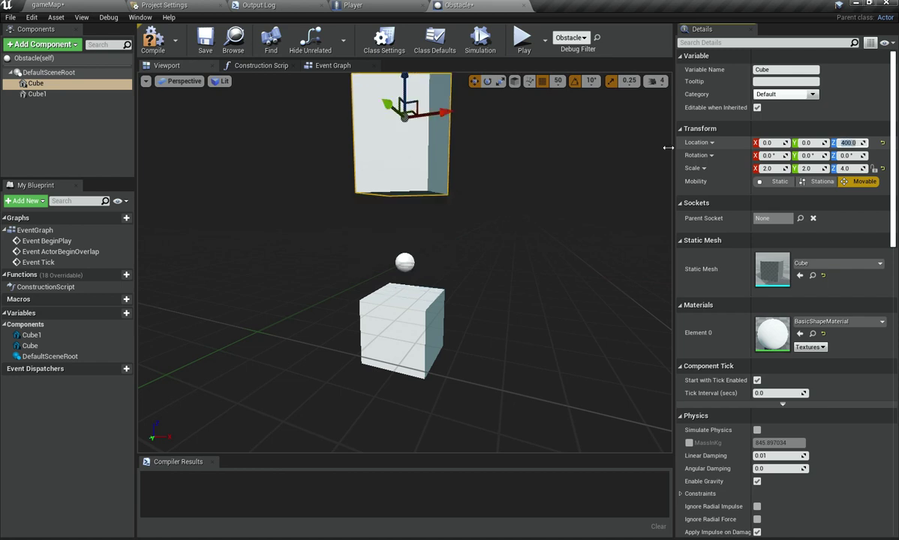
{"action": "left_click", "coordinate": [93, 4]}
{"action": "left_click", "coordinate": [484, 486]}
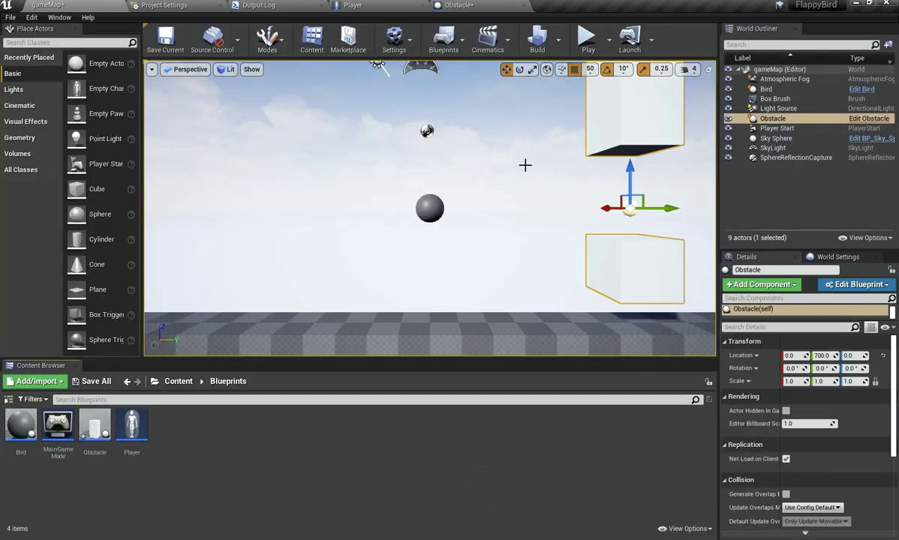
{"action": "scroll", "coordinate": [523, 165], "scroll_direction": "down", "scroll_amount": 4}
{"action": "scroll", "coordinate": [521, 168], "scroll_direction": "up", "scroll_amount": 5}
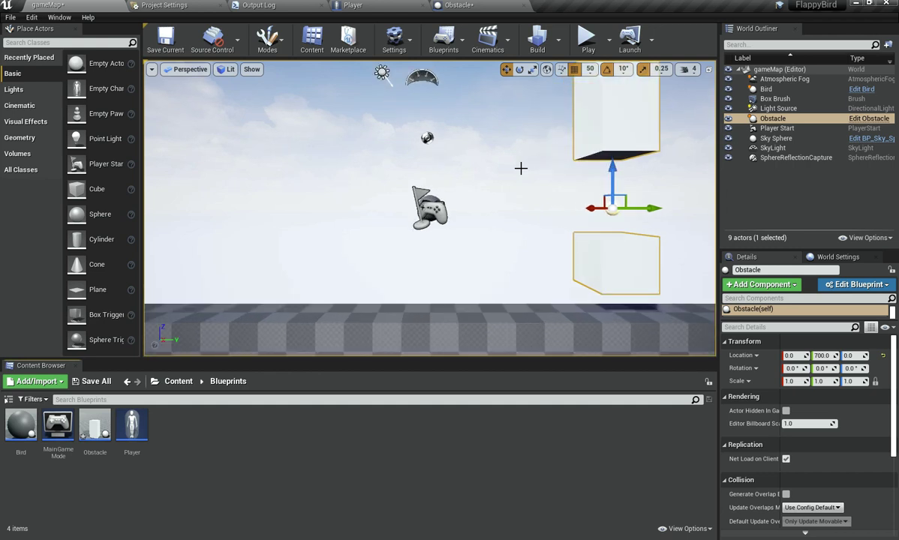
{"action": "scroll", "coordinate": [521, 168], "scroll_direction": "down", "scroll_amount": 2}
{"action": "scroll", "coordinate": [520, 168], "scroll_direction": "down", "scroll_amount": 2}
{"action": "scroll", "coordinate": [521, 171], "scroll_direction": "up", "scroll_amount": 3}
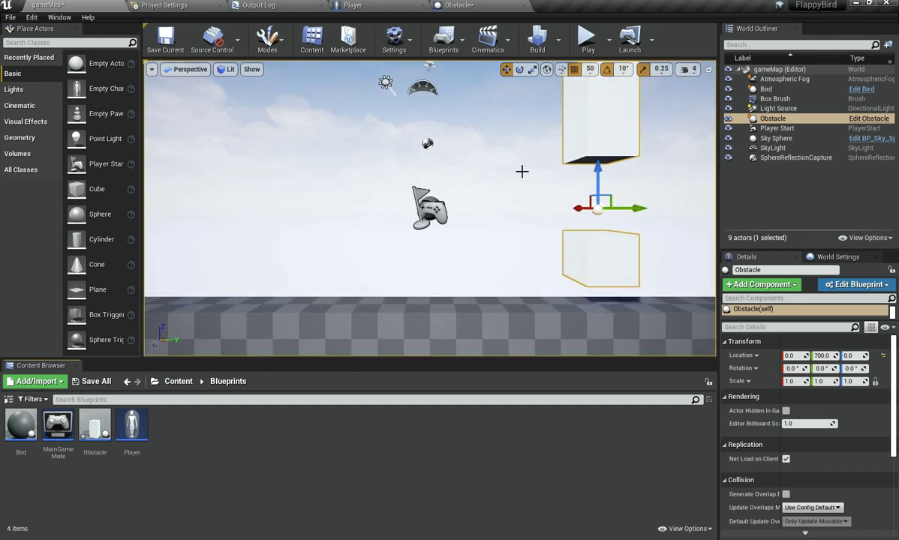
- Set the lower Cube1 component to Z location -400 and Z scale 4, and check it in the level
{"action": "left_click", "coordinate": [459, 5]}
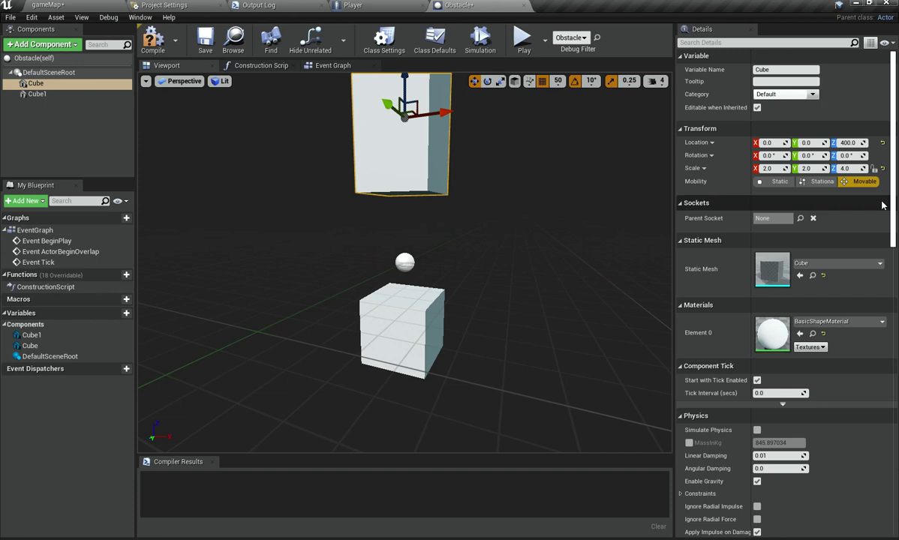
{"action": "left_click", "coordinate": [375, 321]}
{"action": "left_click", "coordinate": [850, 143]}
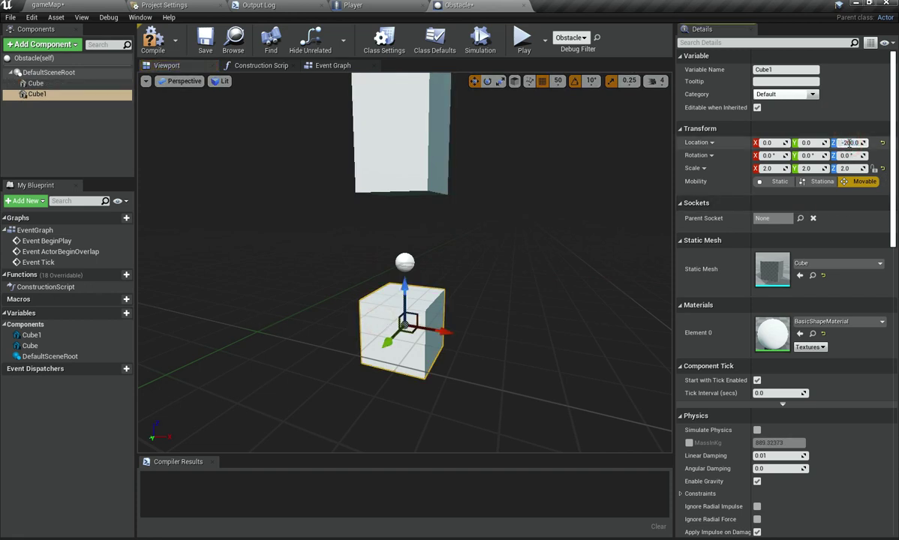
{"action": "type", "text": "-400"}
{"action": "key", "text": "Return"}
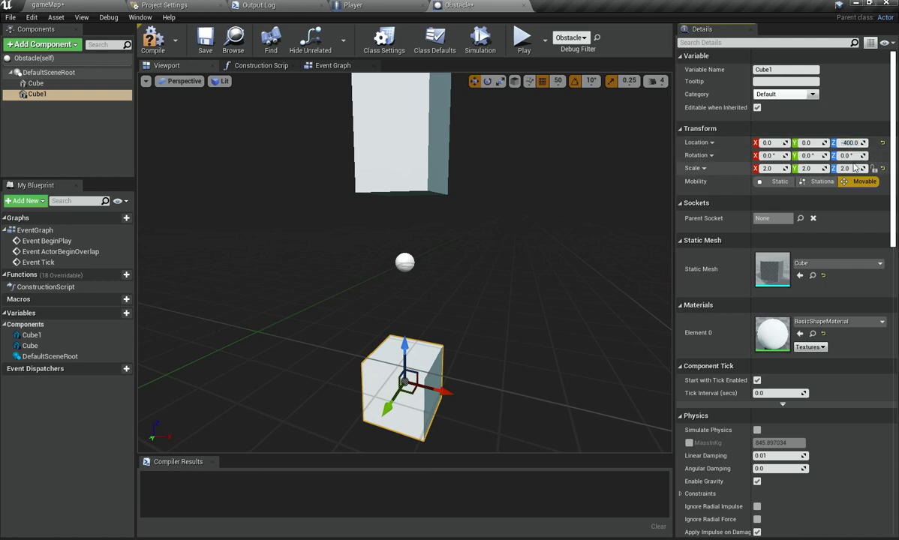
{"action": "key", "text": "Return"}
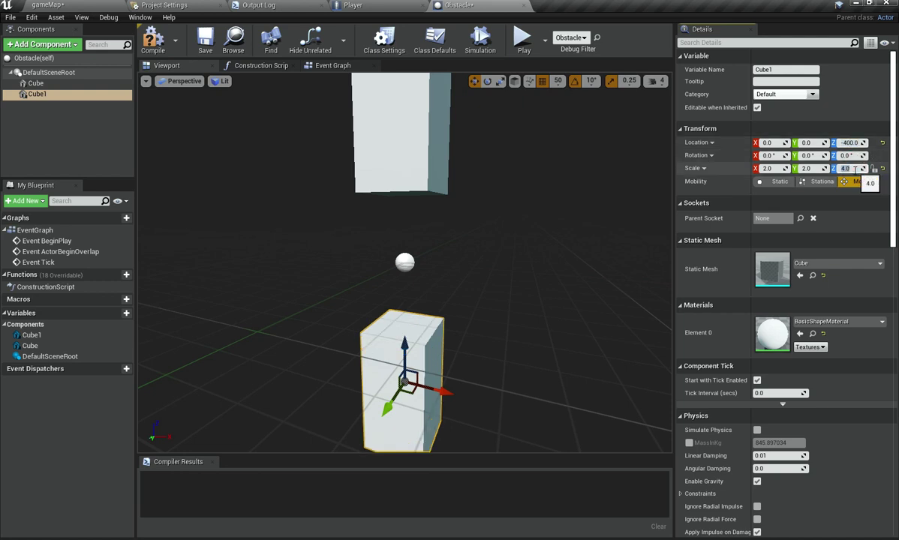
{"action": "left_click", "coordinate": [84, 4]}
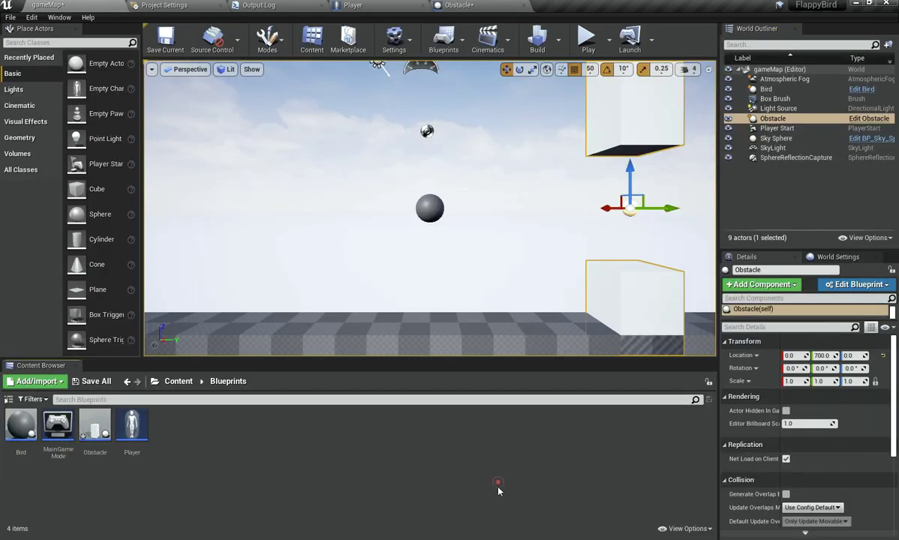
- Change the lower Cube1 component's material to WorldGridMaterial in the Obstacle blueprint
{"action": "left_click", "coordinate": [468, 6]}
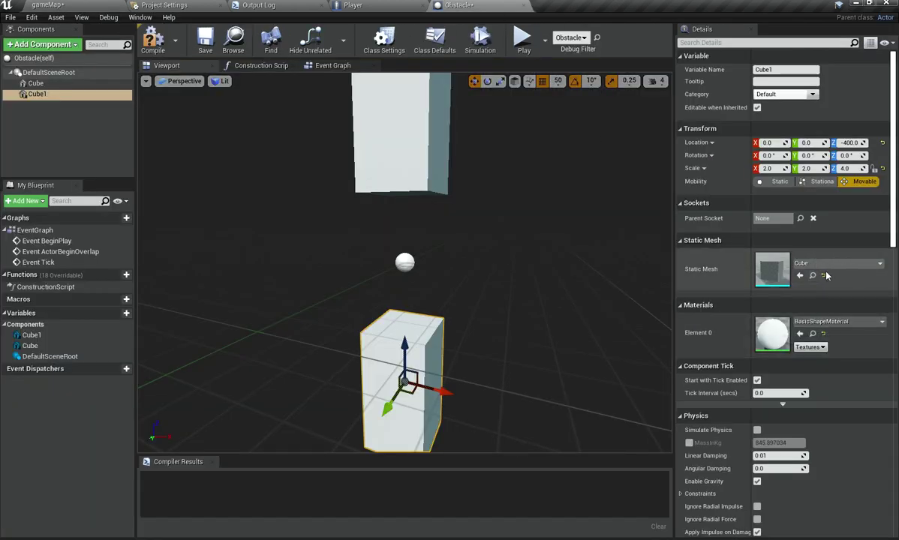
{"action": "right_click", "coordinate": [774, 340]}
{"action": "left_click", "coordinate": [773, 322]}
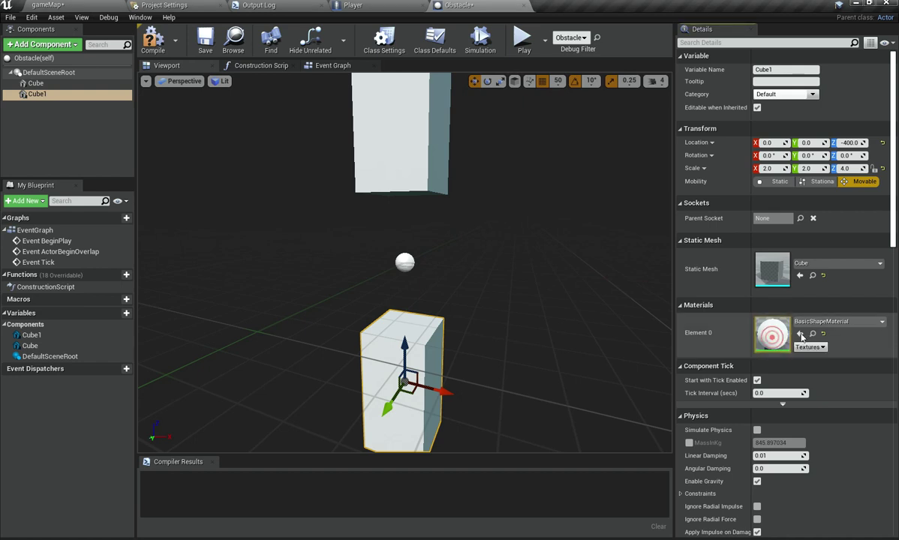
{"action": "left_click", "coordinate": [812, 321]}
{"action": "left_click", "coordinate": [752, 133]}
- Clear the upper Cube component's static mesh, compile the Obstacle blueprint, and check it in the level
{"action": "left_click", "coordinate": [47, 84]}
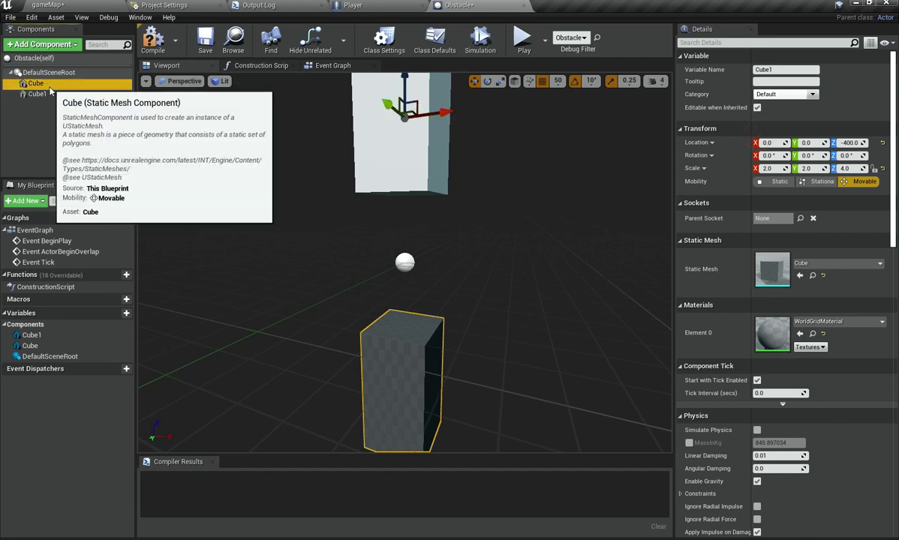
{"action": "left_click", "coordinate": [820, 263]}
{"action": "left_click", "coordinate": [750, 318]}
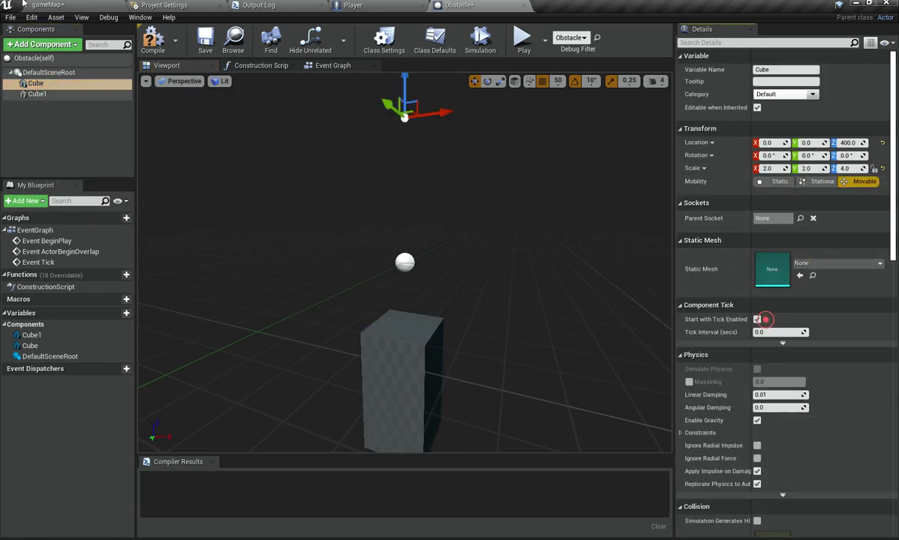
{"action": "left_click", "coordinate": [156, 43]}
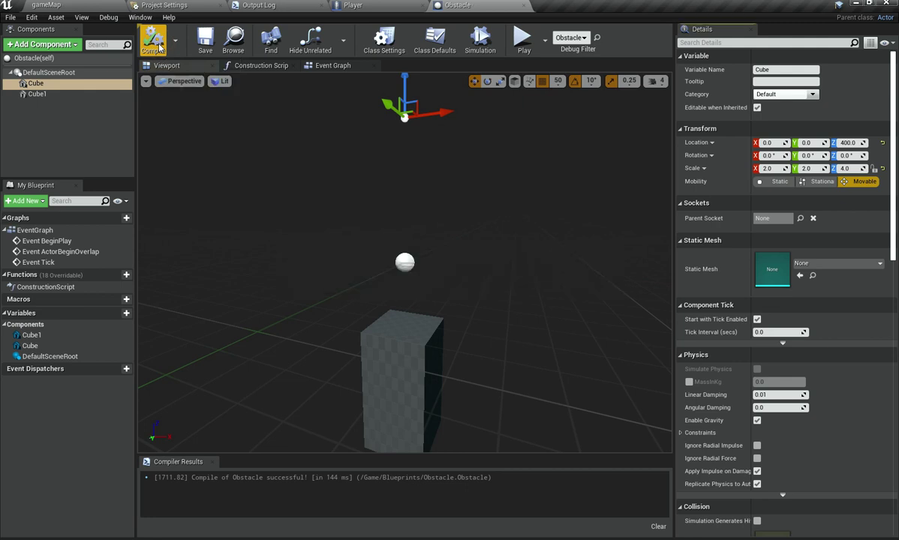
{"action": "left_click", "coordinate": [55, 6]}
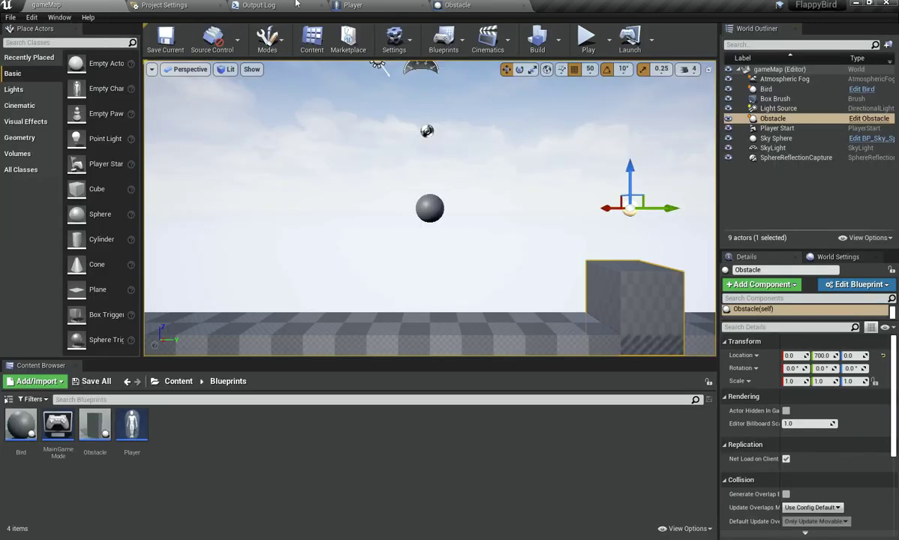
- Assign the Cube static mesh to the upper Cube component in the Obstacle blueprint
{"action": "left_click", "coordinate": [426, 4]}
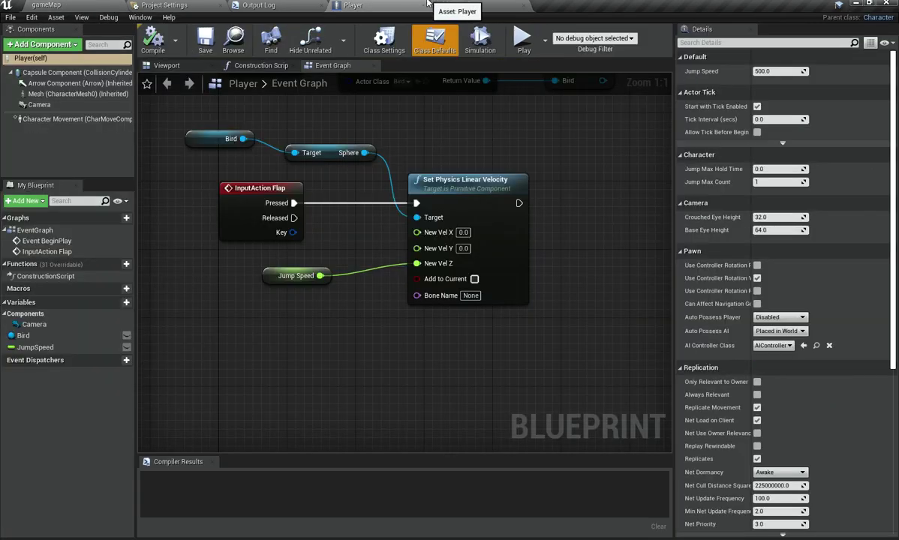
{"action": "left_click", "coordinate": [458, 5]}
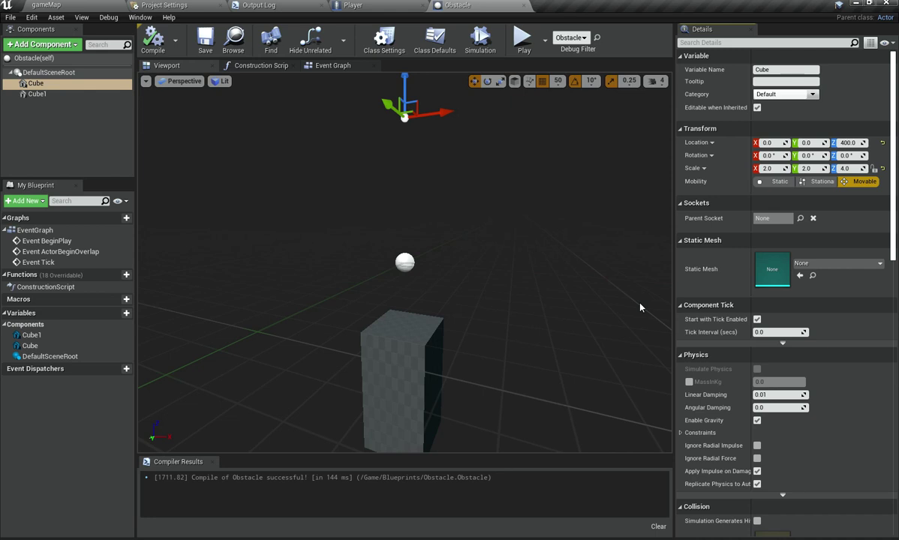
{"action": "left_click", "coordinate": [827, 261]}
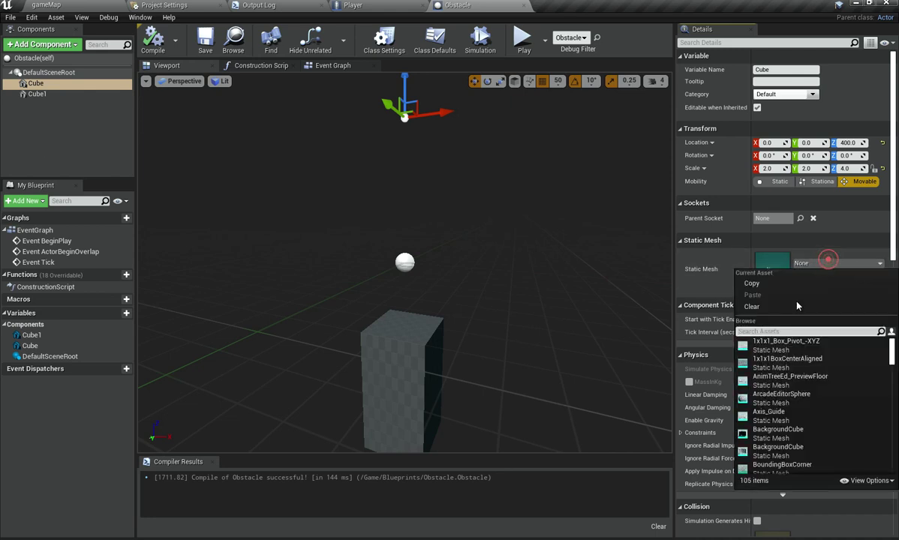
{"action": "type", "text": "cyu"}
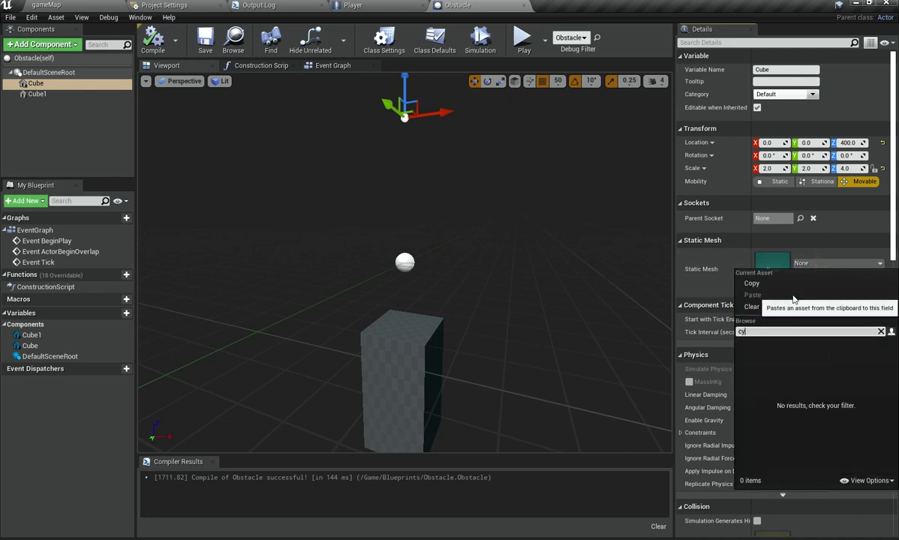
{"action": "key", "text": "BackSpace"}
{"action": "type", "text": "ube"}
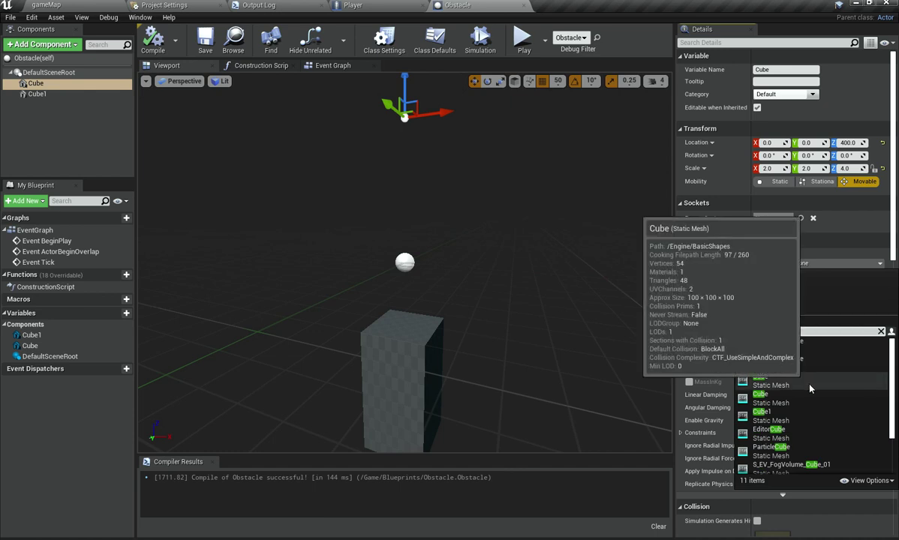
{"action": "left_click", "coordinate": [810, 388]}
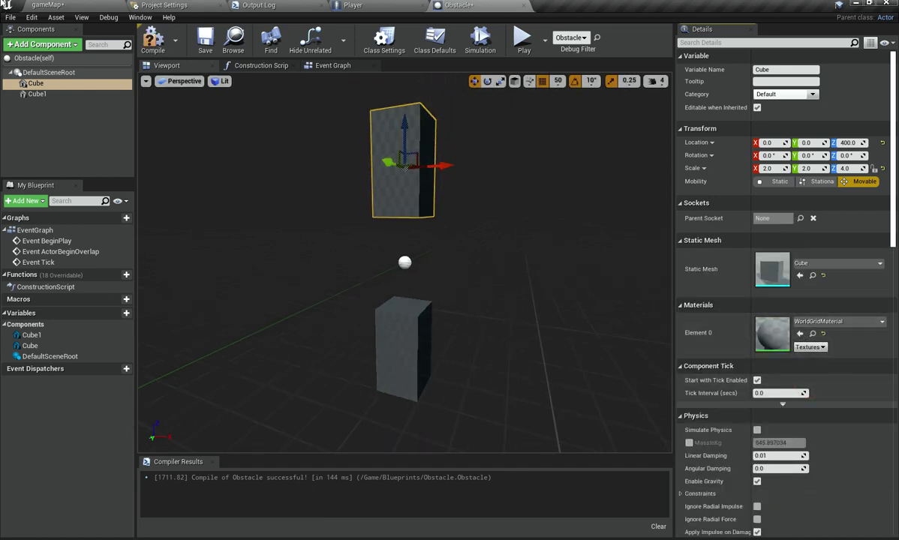
- Play-test the level, flapping the bird repeatedly beside the obstacle, and end the play session
{"action": "left_click", "coordinate": [45, 5]}
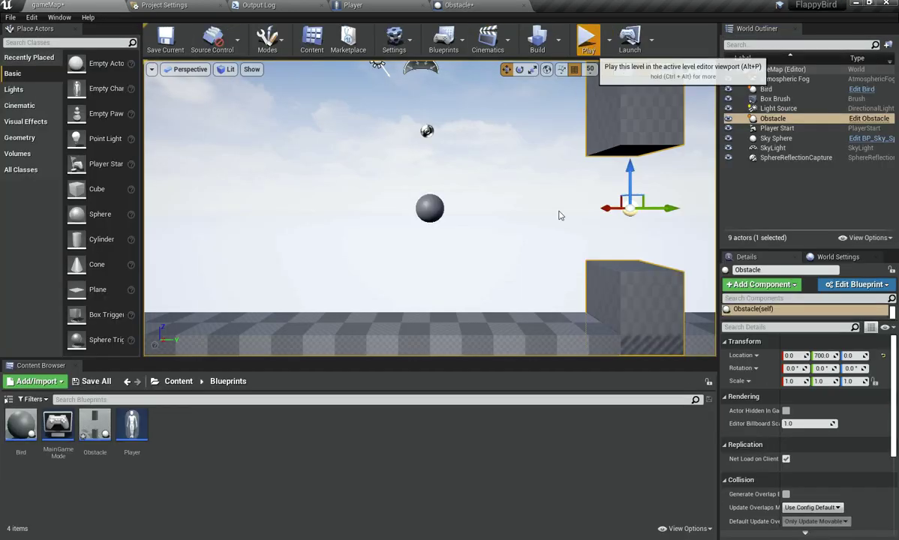
{"action": "left_click", "coordinate": [588, 36]}
{"action": "key", "text": "space"}
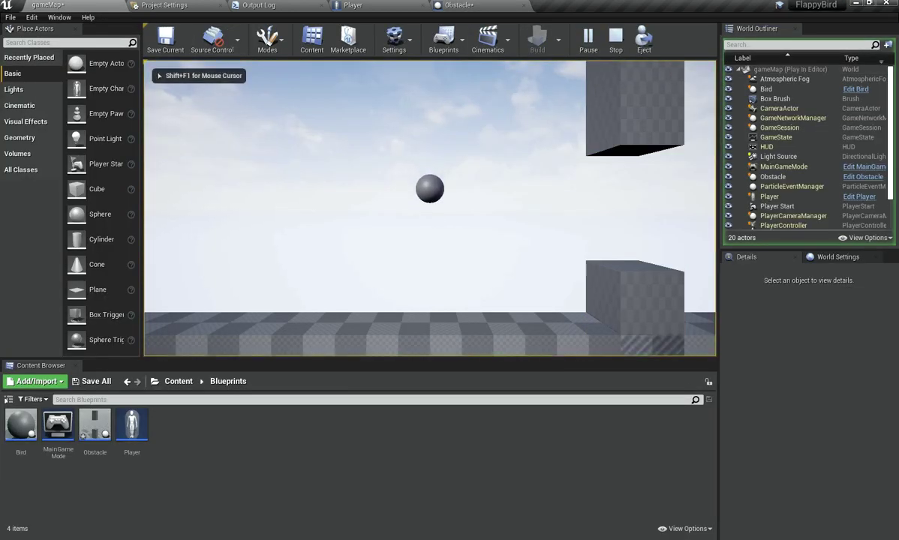
{"action": "key", "text": "space"}
{"action": "key", "text": "space"}
{"action": "key", "text": "space"}
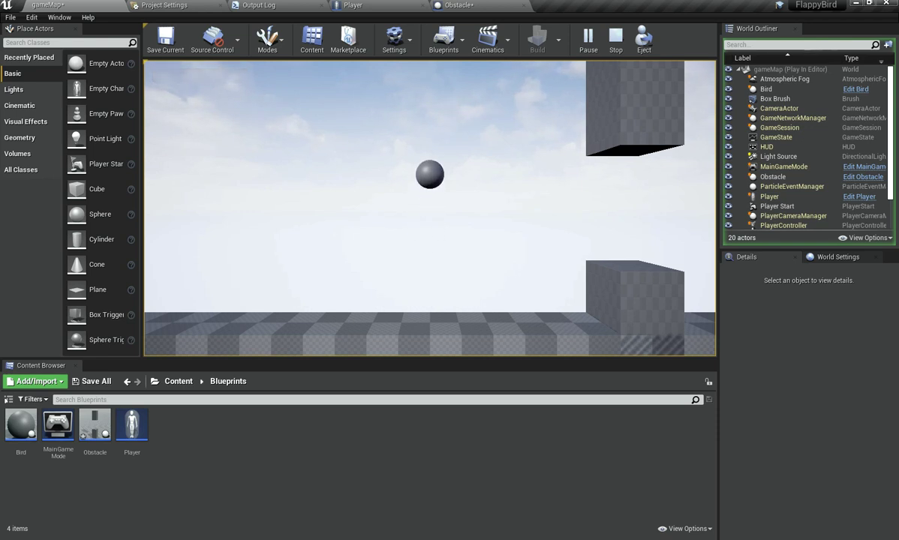
{"action": "key", "text": "space"}
{"action": "key", "text": "space"}
{"action": "key", "text": "space"}
{"action": "key", "text": "space"}
{"action": "key", "text": "Escape"}
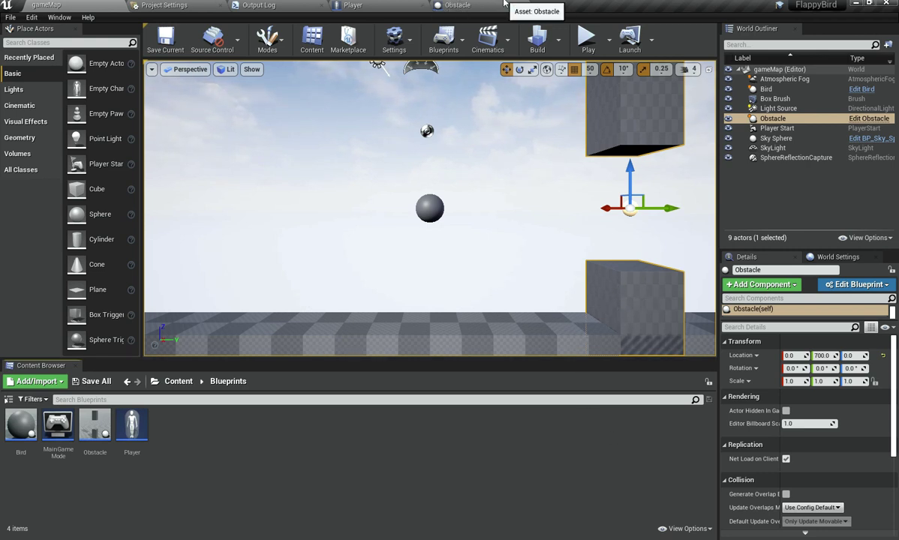
- Set the upper Cube component's X and Y scale to 1.9 in the Obstacle blueprint
{"action": "left_click", "coordinate": [458, 6]}
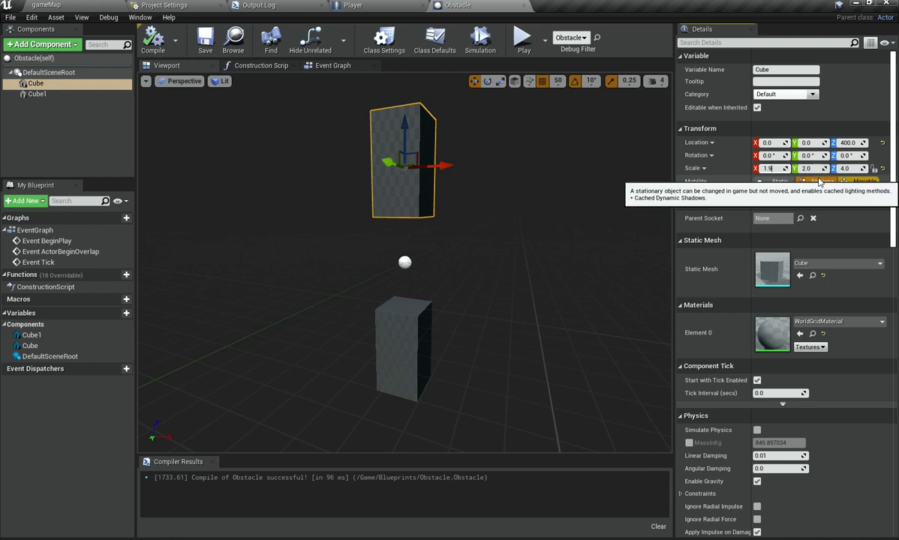
{"action": "left_click", "coordinate": [768, 168]}
{"action": "left_click", "coordinate": [814, 168]}
{"action": "type", "text": "1.9"}
{"action": "key", "text": "Return"}
- Set the lower Cube1 component's X and Y scale to 1.9 in the Obstacle blueprint
{"action": "left_click", "coordinate": [408, 324]}
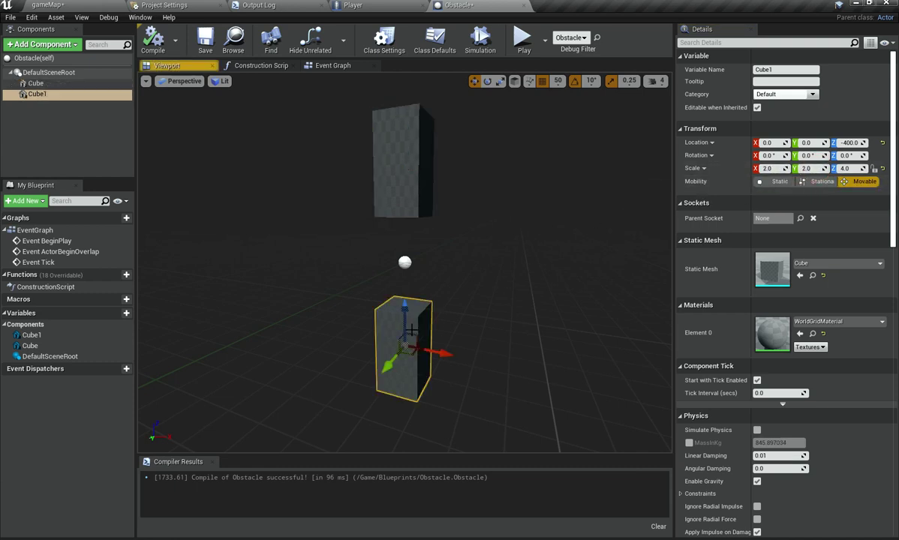
{"action": "left_click", "coordinate": [770, 169]}
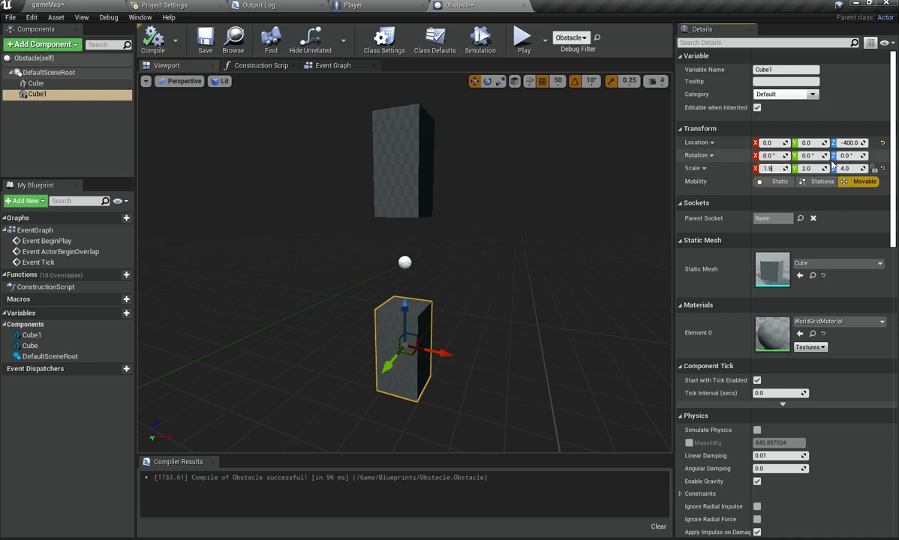
{"action": "left_click", "coordinate": [814, 168]}
{"action": "type", "text": "1.9"}
{"action": "key", "text": "Return"}
- Compare the resized obstacle in the level with its blueprint, ending in the Obstacle blueprint
{"action": "left_click", "coordinate": [69, 4]}
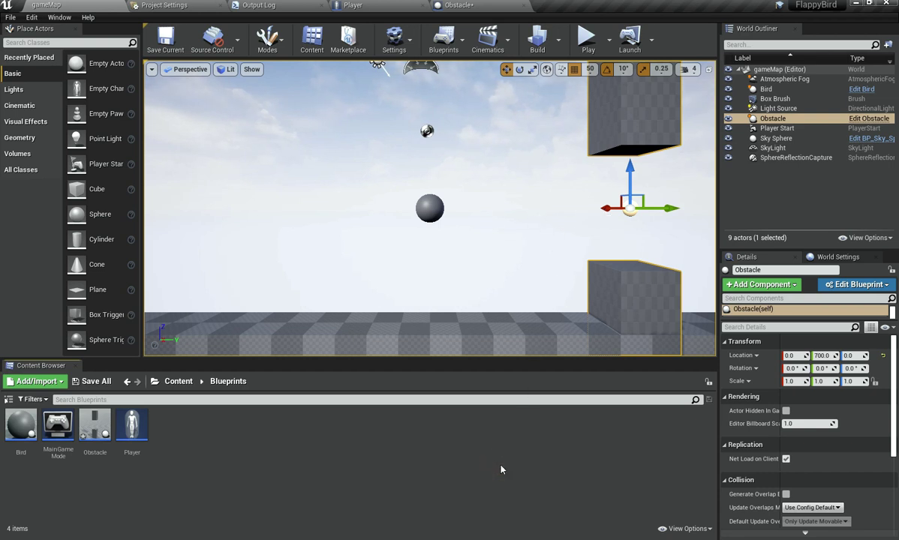
{"action": "left_click", "coordinate": [468, 6]}
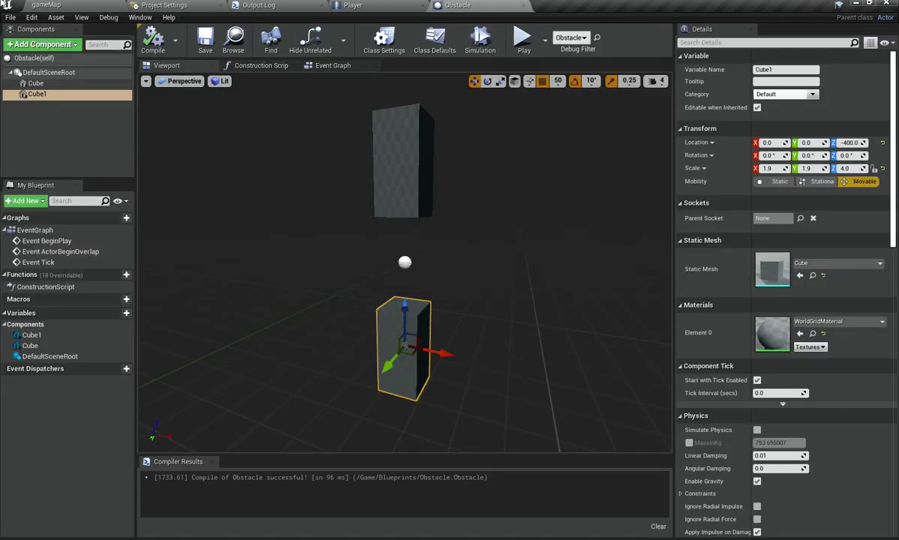
{"action": "left_click", "coordinate": [64, 4]}
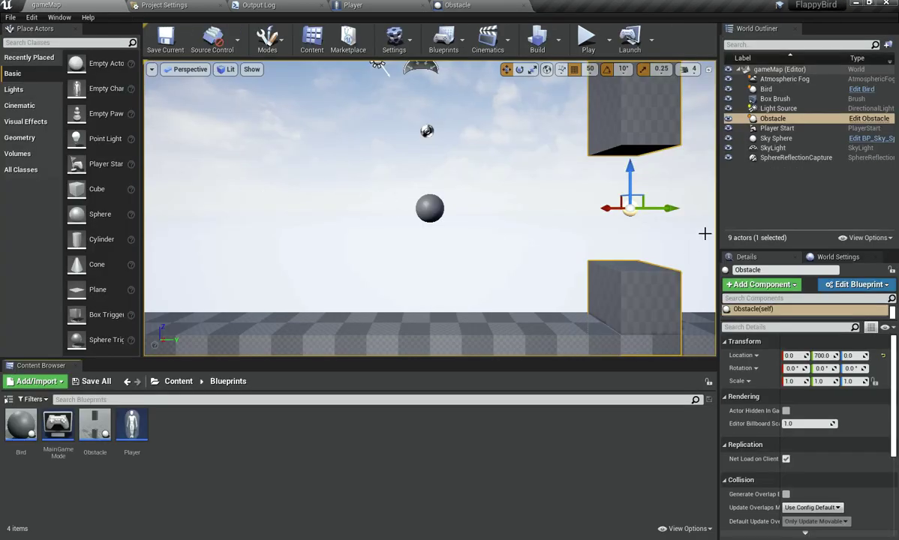
{"action": "left_click", "coordinate": [480, 5]}
{"action": "left_click", "coordinate": [58, 4]}
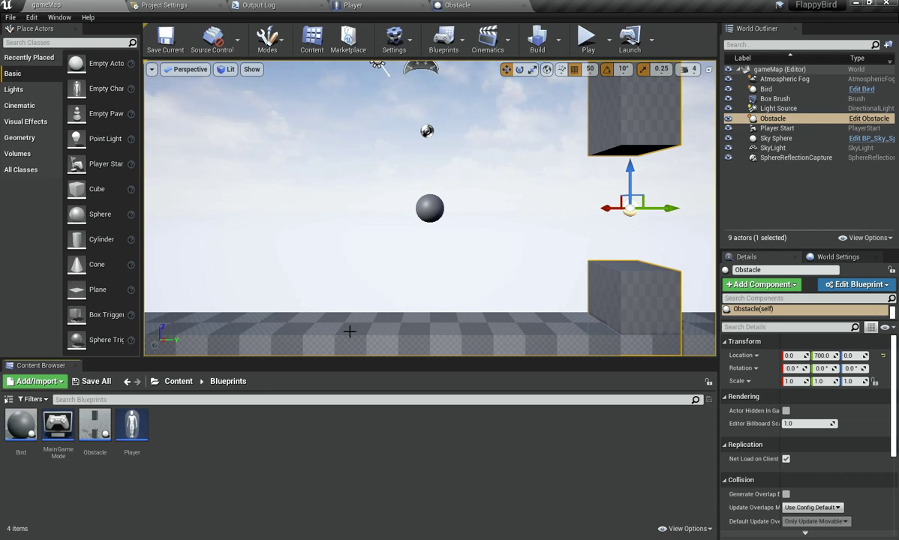
{"action": "left_click", "coordinate": [488, 5]}
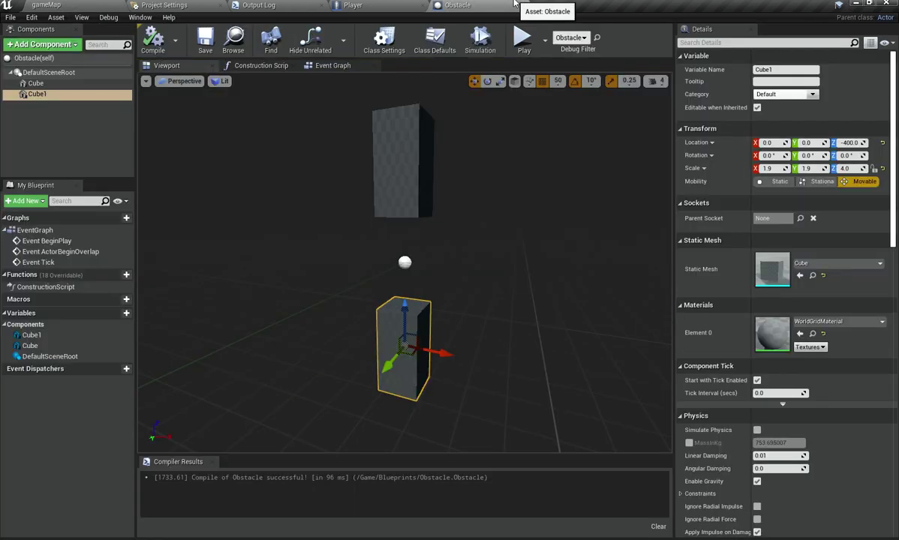
- Delete the unused Event Tick node from the Obstacle event graph and compile the blueprint
{"action": "left_click", "coordinate": [335, 66]}
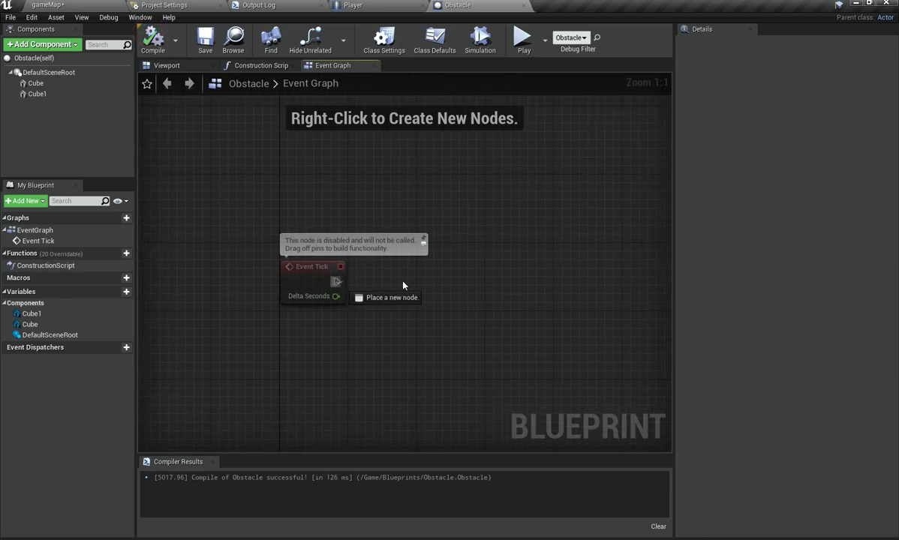
{"action": "left_click_drag", "start_coordinate": [403, 285], "coordinate": [438, 287]}
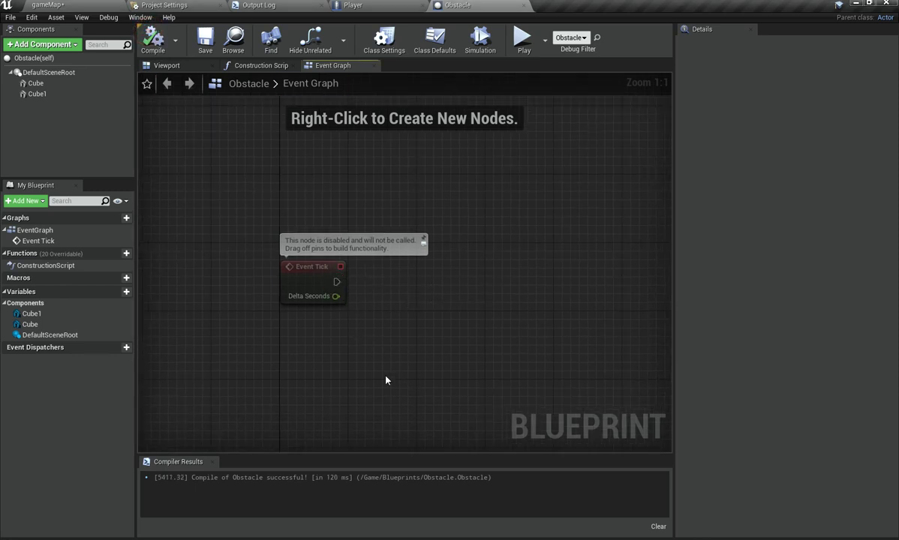
{"action": "left_click_drag", "start_coordinate": [426, 392], "coordinate": [271, 207]}
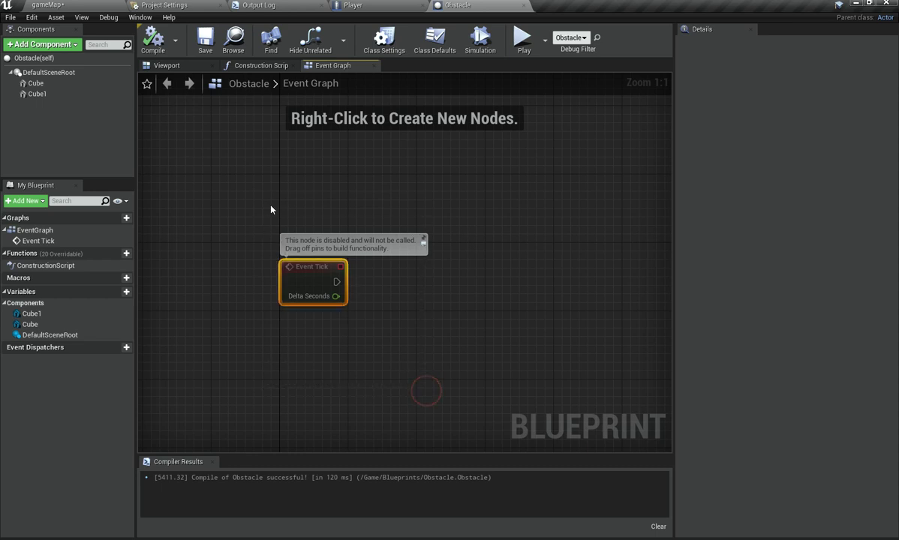
{"action": "key", "text": "Delete"}
{"action": "key", "text": "F7"}
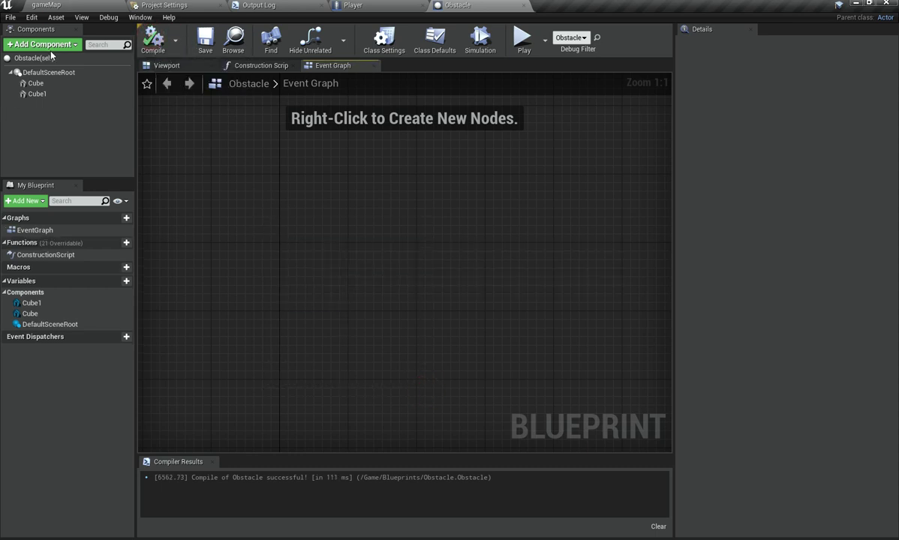
- Add a Projectile Movement component to the Obstacle blueprint, compile it, and save the level
{"action": "left_click", "coordinate": [45, 44]}
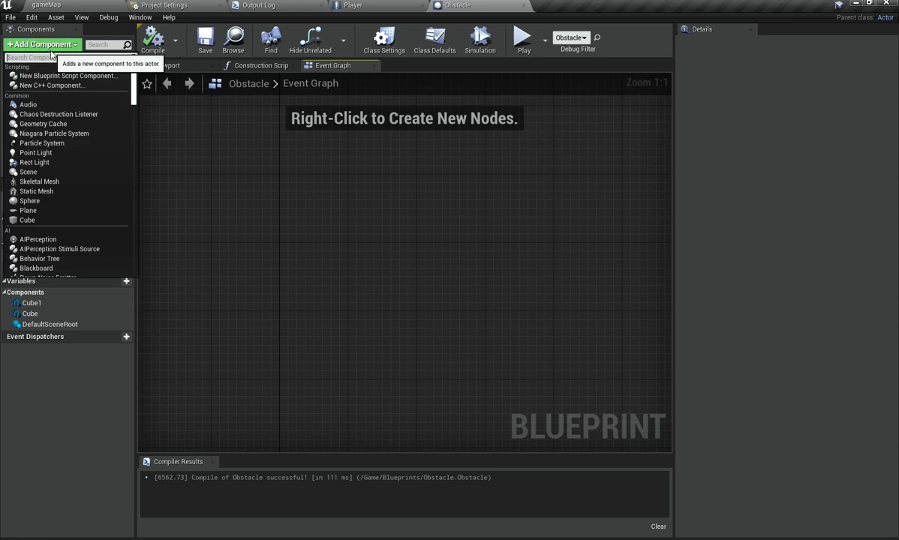
{"action": "type", "text": "proje"}
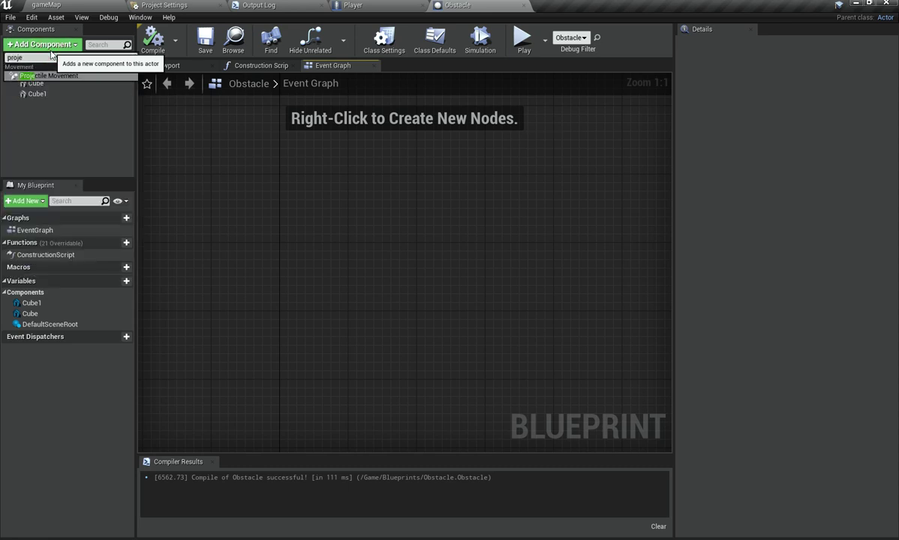
{"action": "key", "text": "Return"}
{"action": "left_click", "coordinate": [152, 42]}
{"action": "left_click", "coordinate": [28, 141]}
{"action": "left_click", "coordinate": [40, 5]}
{"action": "key", "text": "ctrl+s"}
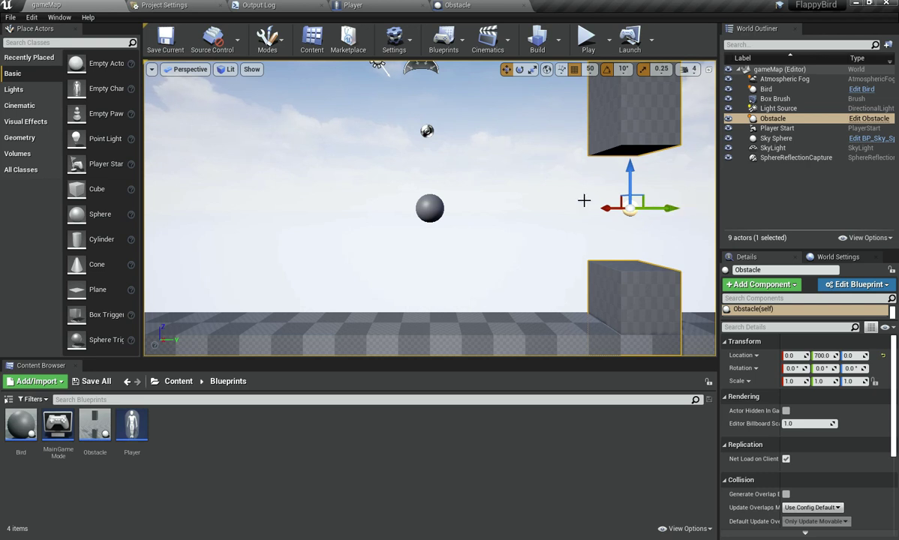
- Set the Obstacle's ProjectileMovement velocity to 0.0 on X and -1.0 on Y
{"action": "left_click", "coordinate": [459, 5]}
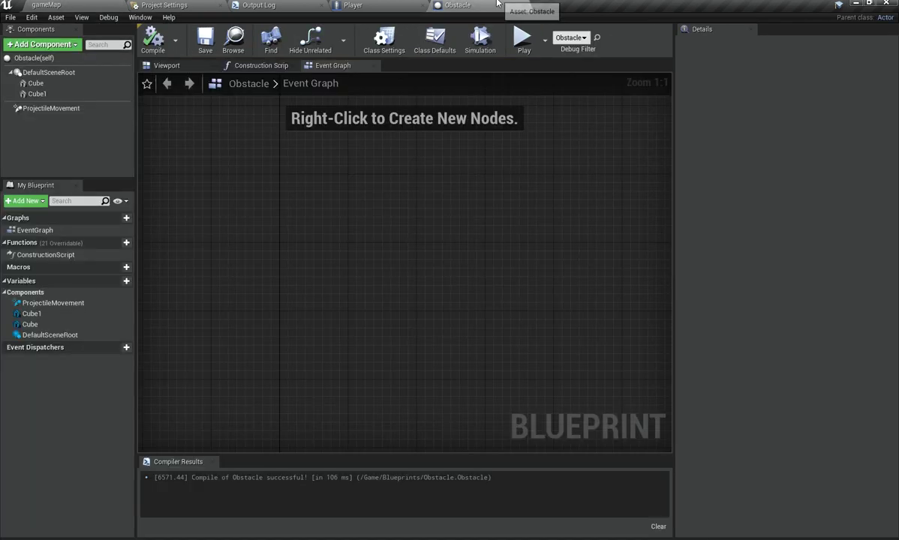
{"action": "left_click", "coordinate": [102, 109]}
{"action": "scroll", "coordinate": [772, 231], "scroll_direction": "down", "scroll_amount": 3}
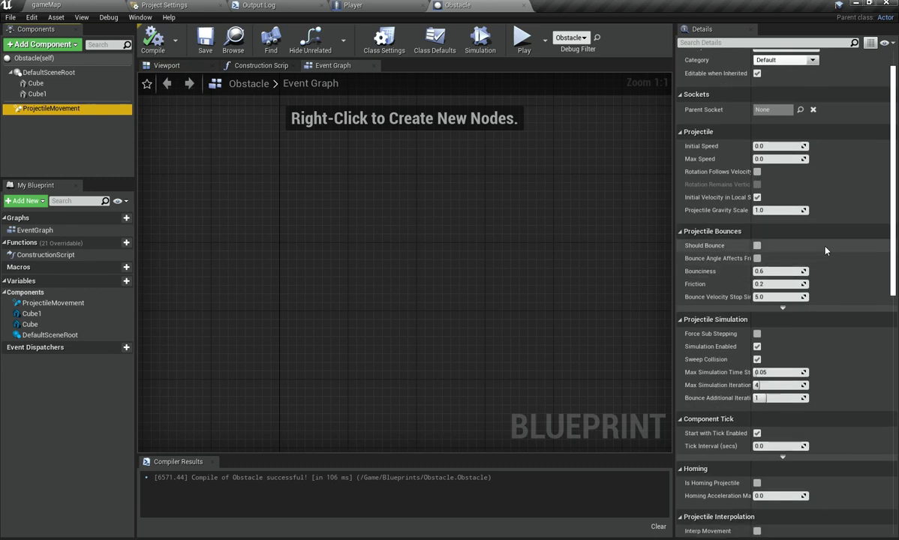
{"action": "scroll", "coordinate": [823, 263], "scroll_direction": "down", "scroll_amount": 9}
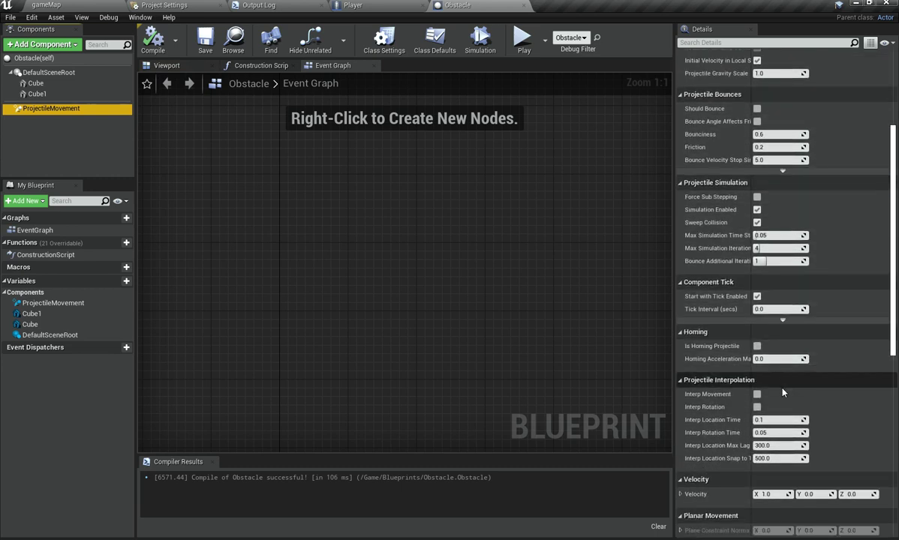
{"action": "scroll", "coordinate": [781, 423], "scroll_direction": "down", "scroll_amount": 2}
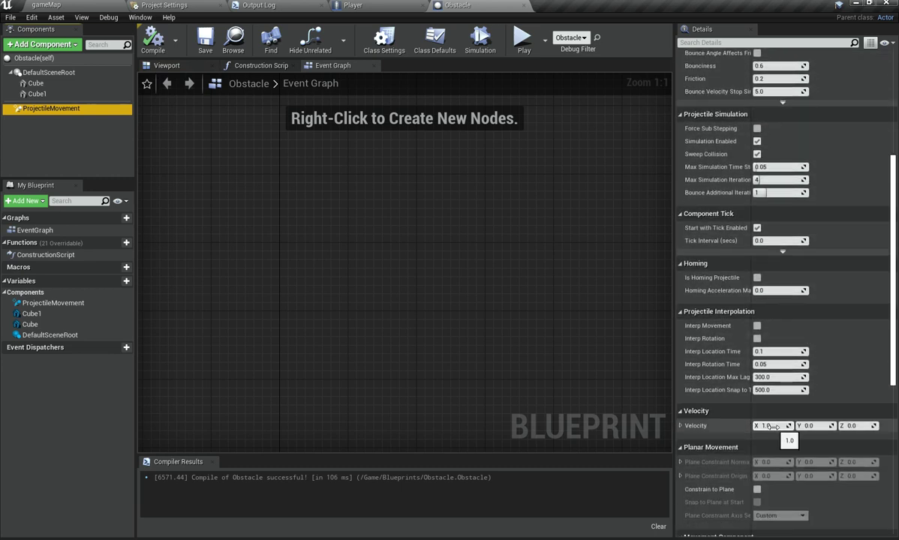
{"action": "left_click", "coordinate": [771, 426]}
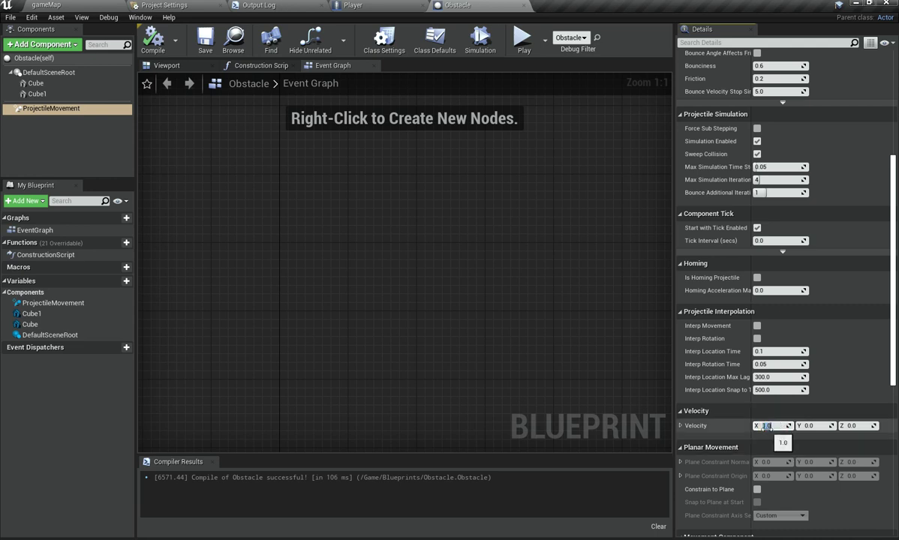
{"action": "left_click", "coordinate": [818, 422]}
{"action": "type", "text": "1.0"}
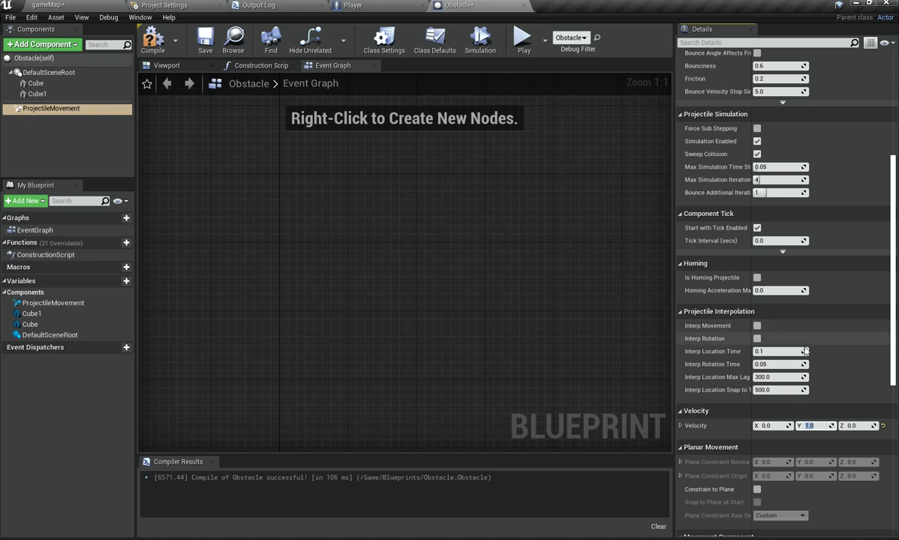
{"action": "scroll", "coordinate": [809, 346], "scroll_direction": "up", "scroll_amount": 3}
{"action": "scroll", "coordinate": [809, 349], "scroll_direction": "down", "scroll_amount": 3}
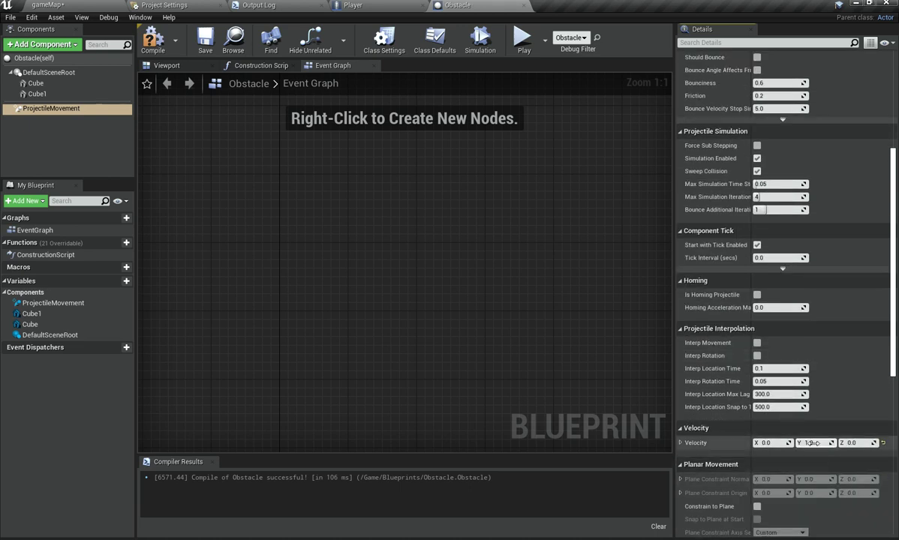
- Set the ProjectileMovement component's Initial Speed and Max Speed to 100 and play-test the level
{"action": "scroll", "coordinate": [809, 327], "scroll_direction": "up", "scroll_amount": 7}
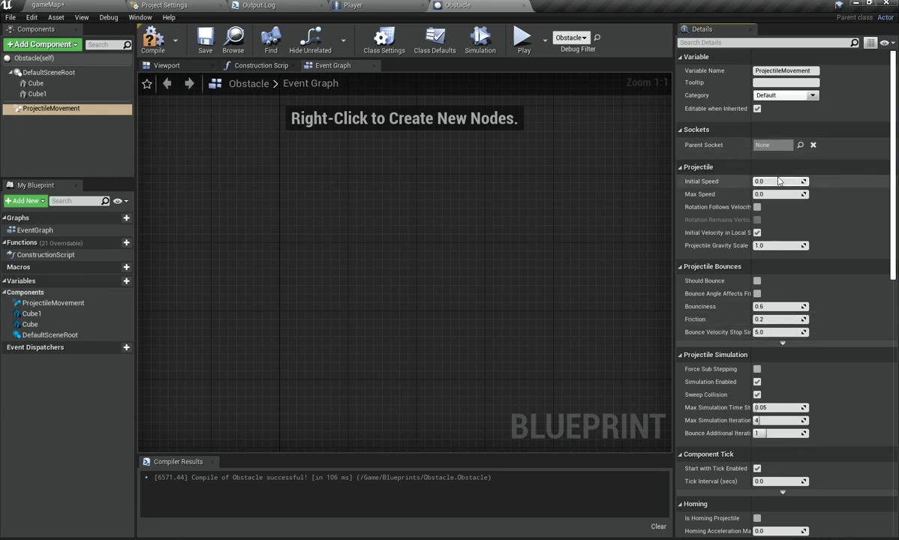
{"action": "left_click", "coordinate": [772, 182]}
{"action": "type", "text": "100"}
{"action": "key", "text": "Return"}
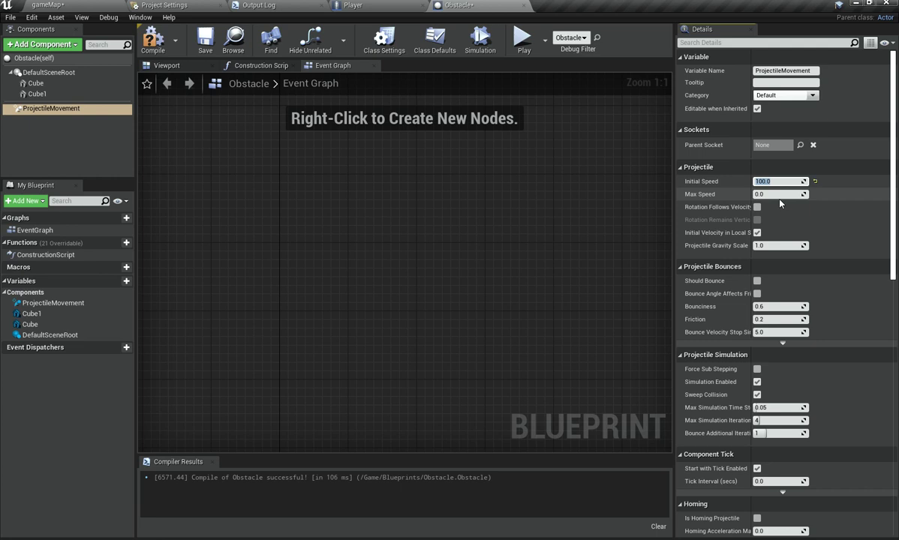
{"action": "left_click", "coordinate": [779, 194]}
{"action": "type", "text": "100"}
{"action": "key", "text": "Return"}
{"action": "left_click", "coordinate": [518, 43]}
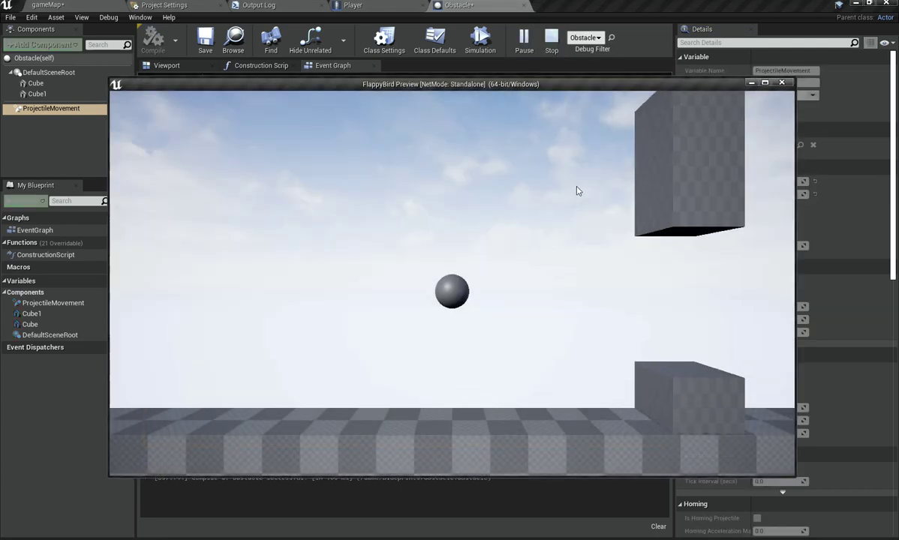
{"action": "key", "text": "Escape"}
- Try resetting the ProjectileMovement velocity to its defaults in a play test, and undo the reset
{"action": "scroll", "coordinate": [798, 301], "scroll_direction": "down", "scroll_amount": 6}
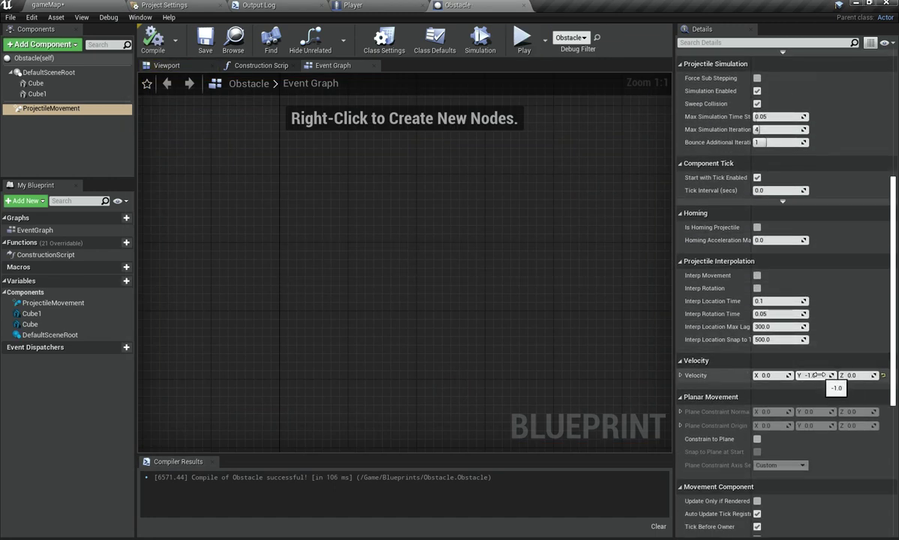
{"action": "left_click", "coordinate": [680, 375]}
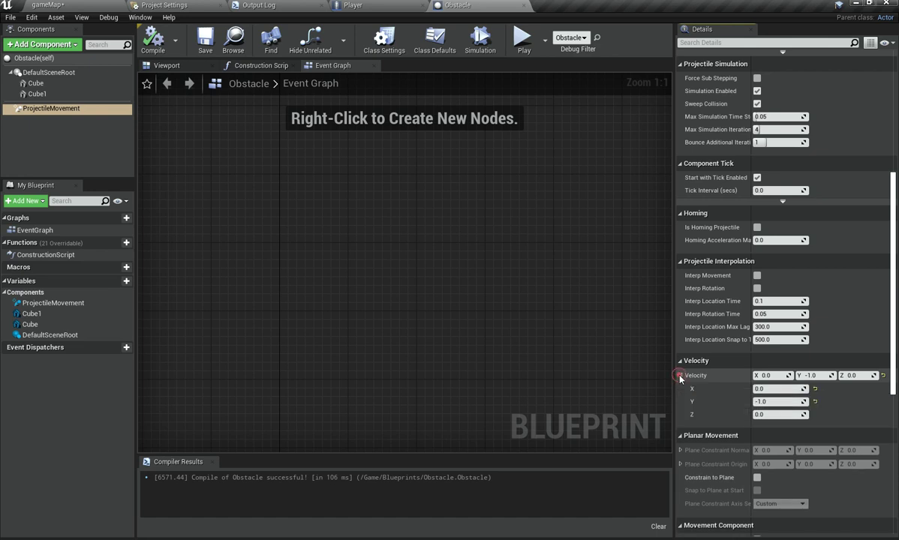
{"action": "left_click", "coordinate": [815, 401]}
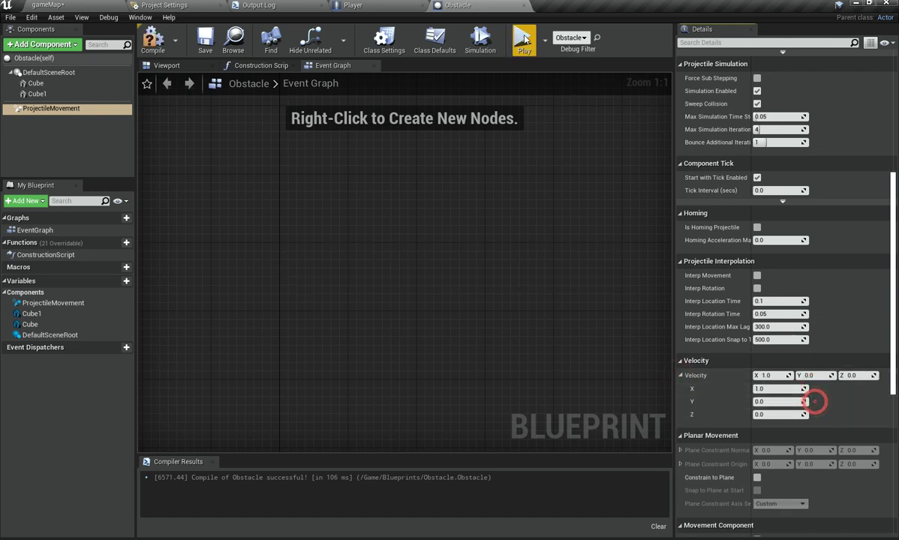
{"action": "key", "text": "Escape"}
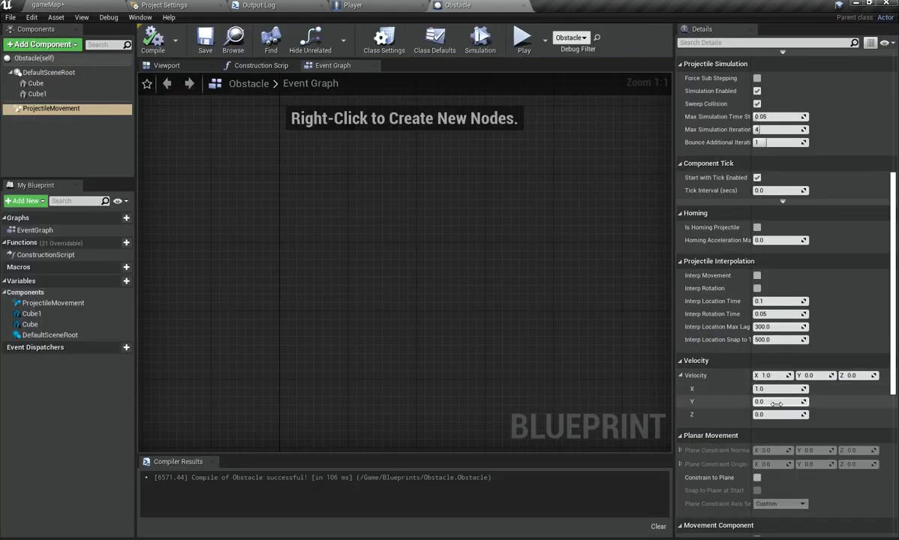
{"action": "key", "text": "ctrl+z"}
- Set the ProjectileMovement component's Projectile Gravity Scale to 0 and play-test the level
{"action": "left_click", "coordinate": [97, 109]}
{"action": "key", "text": "ctrl+s"}
{"action": "scroll", "coordinate": [789, 387], "scroll_direction": "up", "scroll_amount": 8}
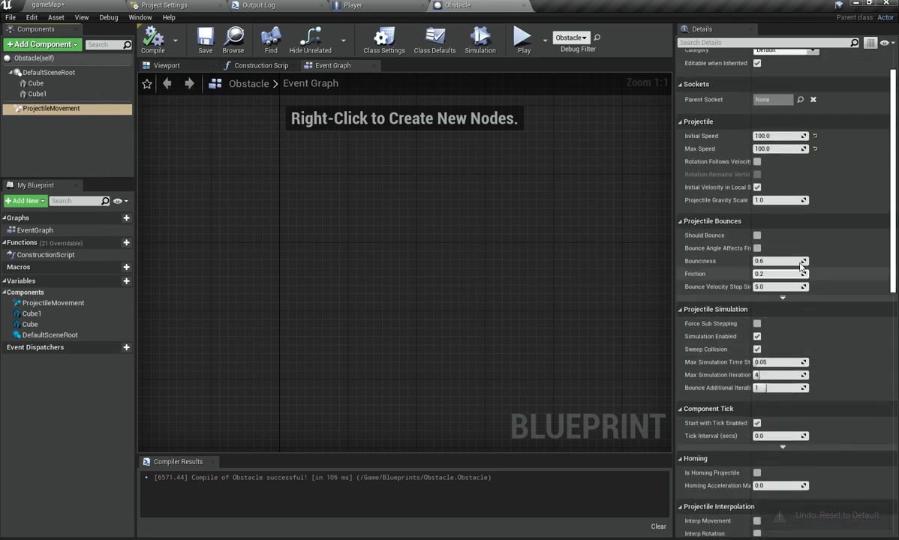
{"action": "left_click", "coordinate": [770, 245]}
{"action": "type", "text": "0"}
{"action": "left_click", "coordinate": [516, 42]}
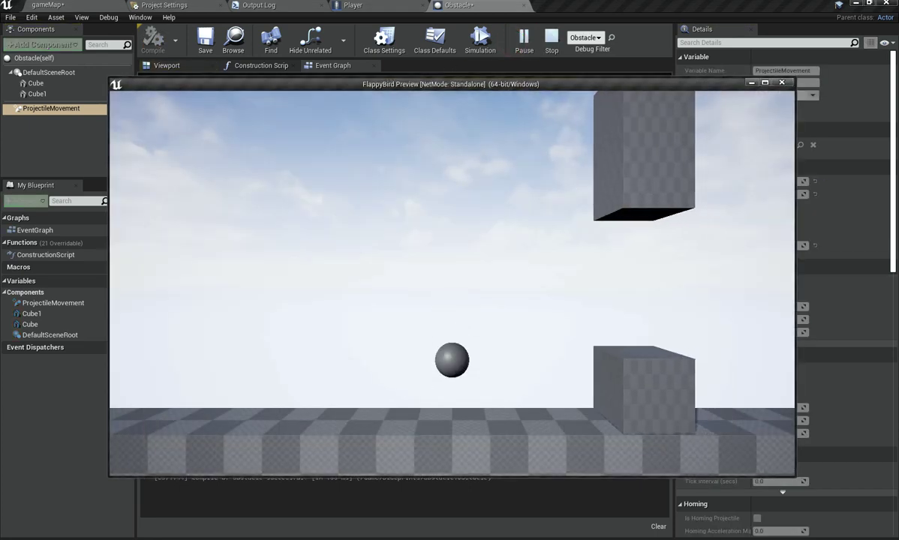
{"action": "key", "text": "Escape"}
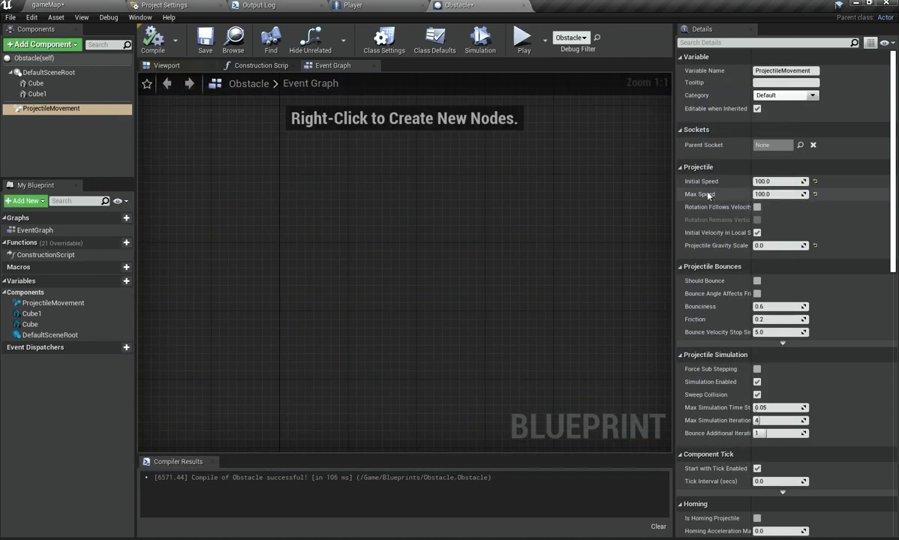
- Set the ProjectileMovement component's Initial Speed and Max Speed to 200
{"action": "left_click", "coordinate": [760, 181]}
{"action": "type", "text": "200"}
{"action": "key", "text": "Return"}
{"action": "left_click", "coordinate": [763, 194]}
{"action": "type", "text": "200"}
{"action": "key", "text": "Return"}
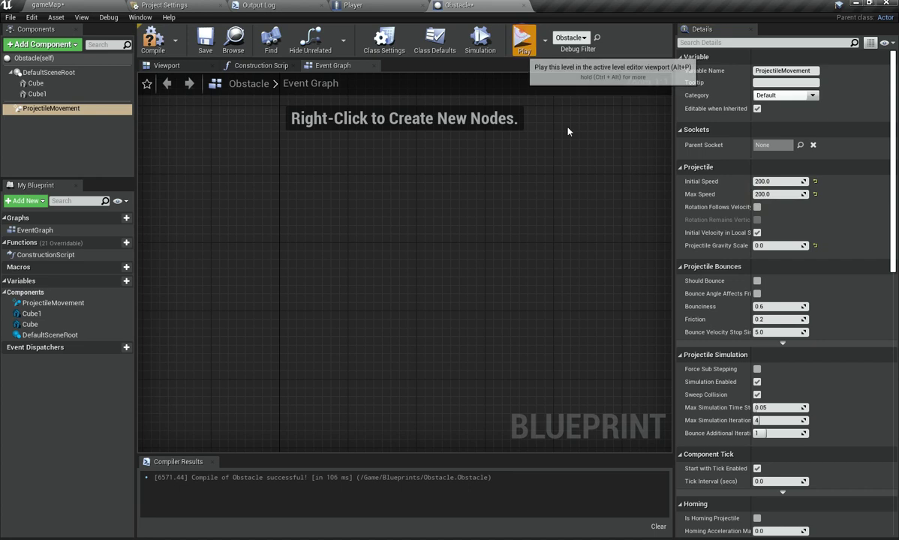
- Play-test the level, flapping the bird repeatedly as the obstacle moves past, and end the play session
{"action": "left_click", "coordinate": [524, 42]}
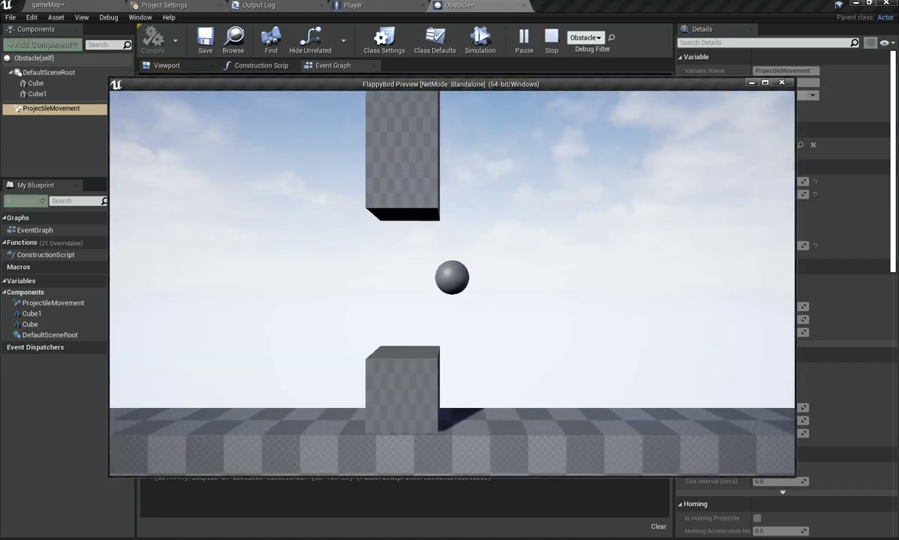
{"action": "key", "text": "space"}
{"action": "key", "text": "space"}
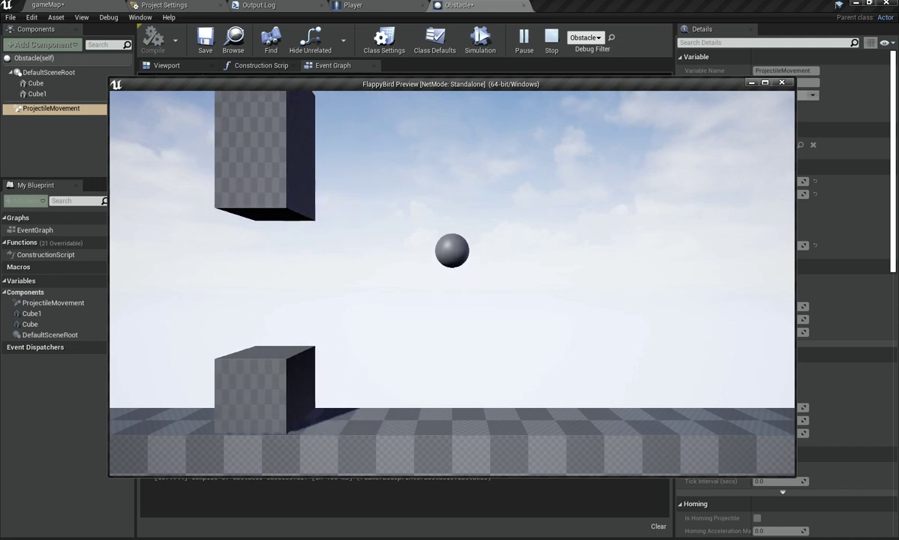
{"action": "key", "text": "space"}
{"action": "key", "text": "space"}
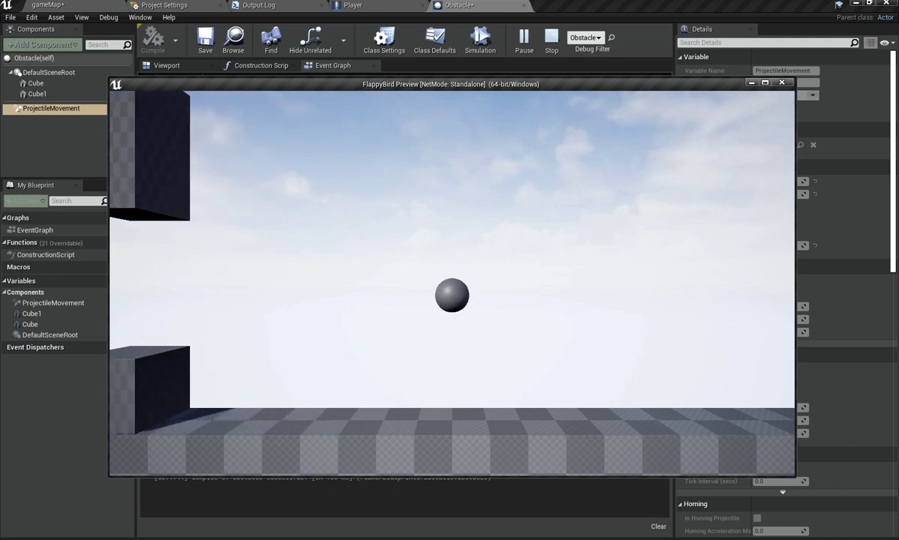
{"action": "key", "text": "space"}
{"action": "key", "text": "Escape"}
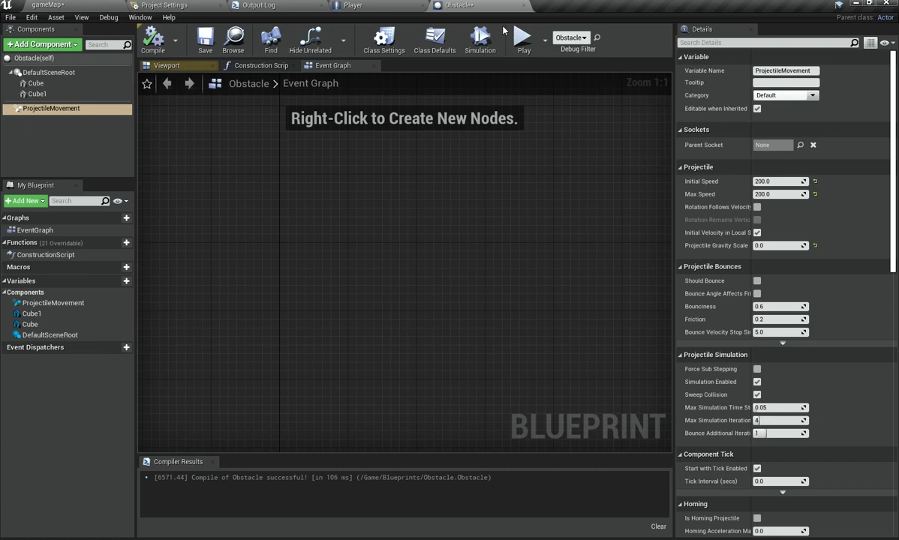
- Start another play test and flap the bird as the obstacle approaches
{"action": "left_click", "coordinate": [523, 37]}
{"action": "key", "text": "space"}
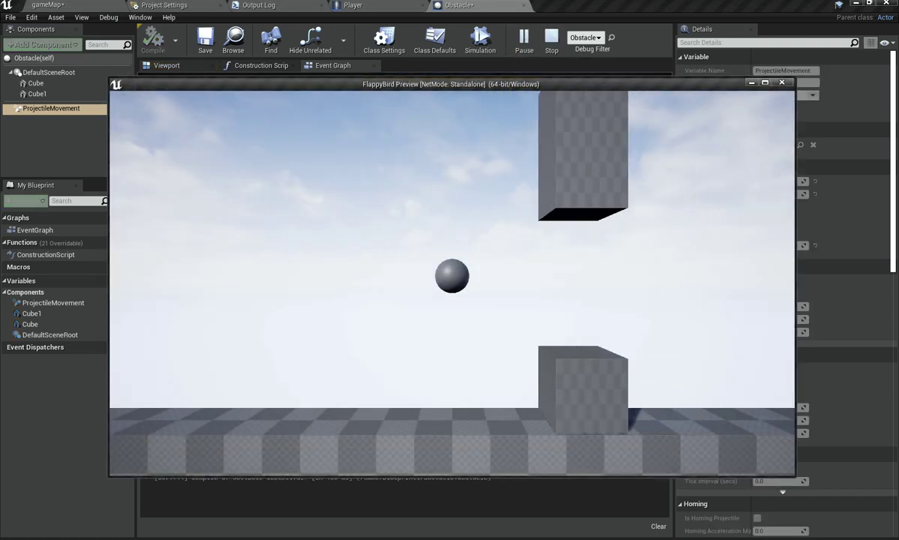